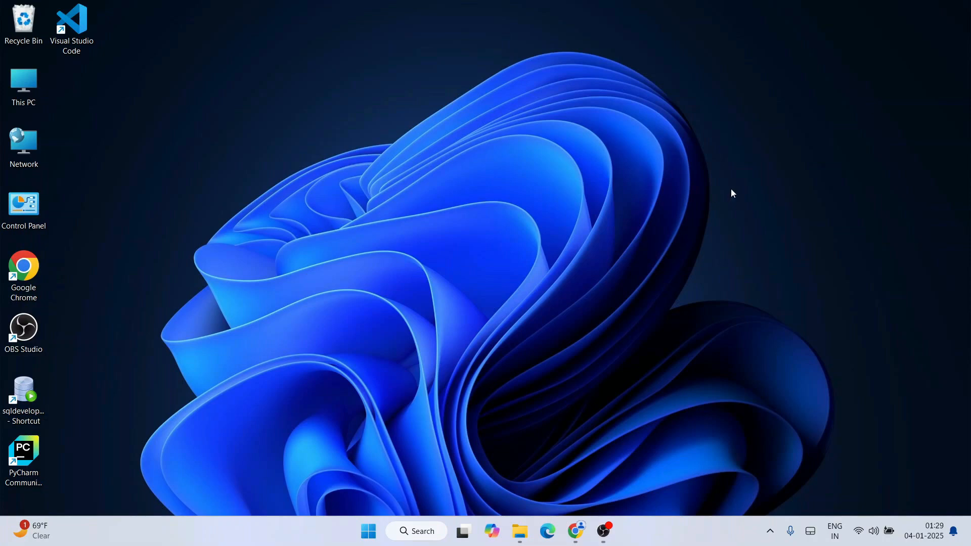
Step: Switch to Chrome and search Google for "codeblocks download"
click(575, 532)
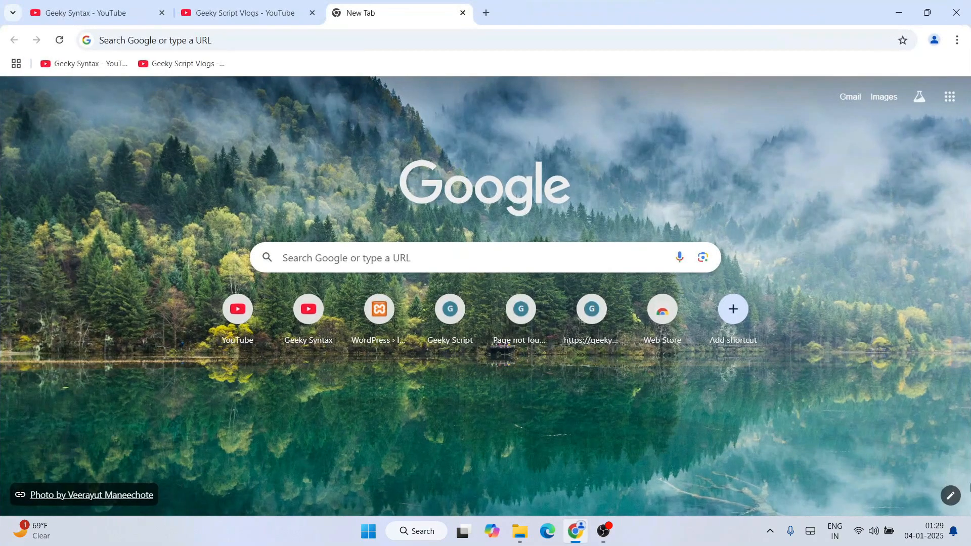
click(267, 40)
text(c)
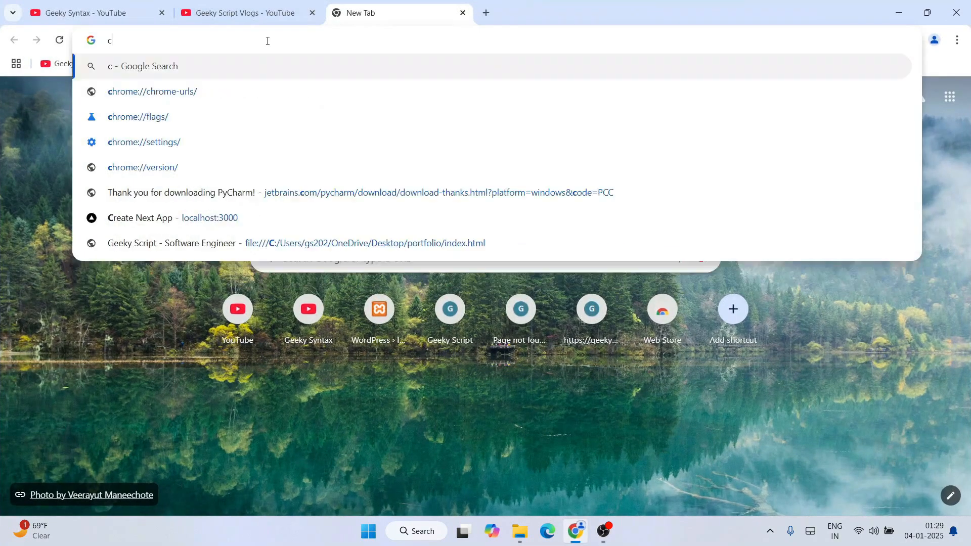
text(odebloc)
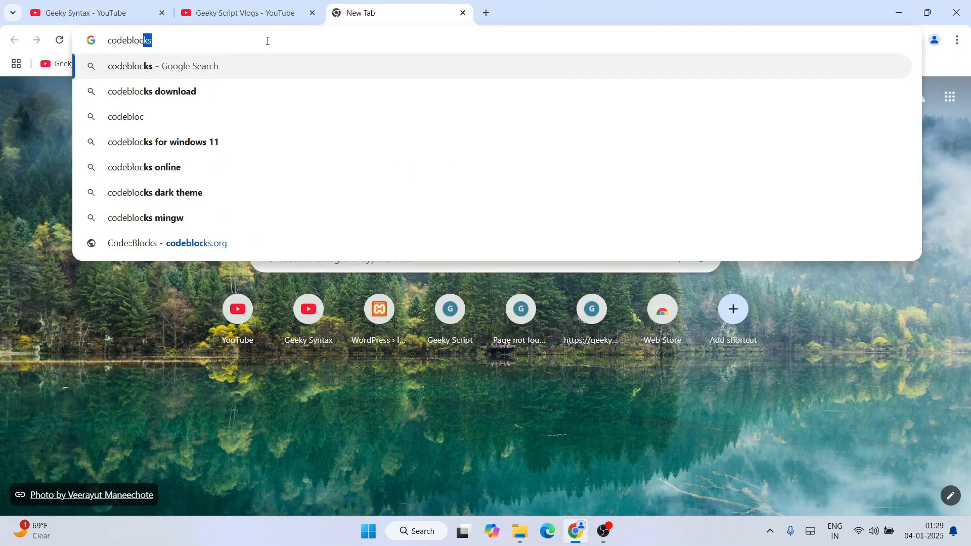
key(Down)
key(Return)
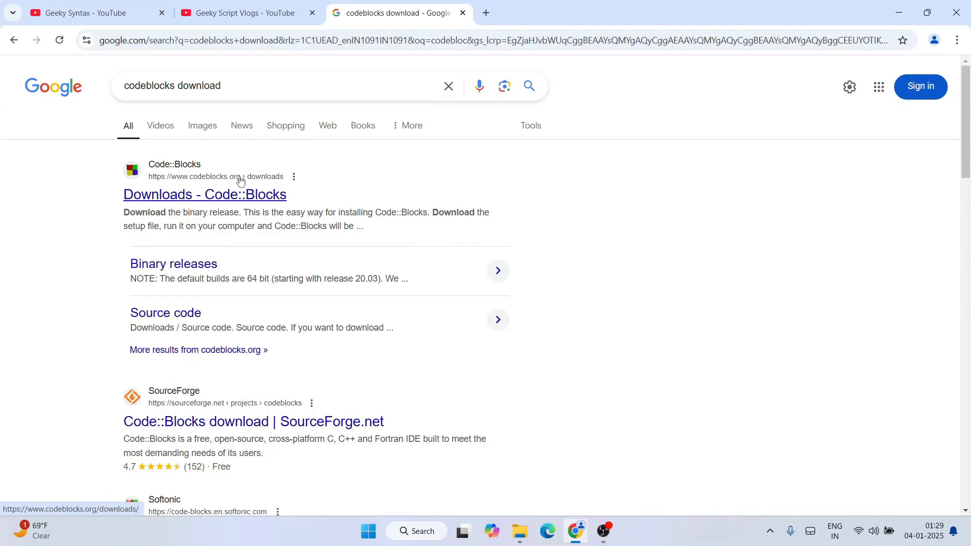
Step: Open the official Code::Blocks Downloads page from the search results, dismissing the ad that covers it
click(217, 200)
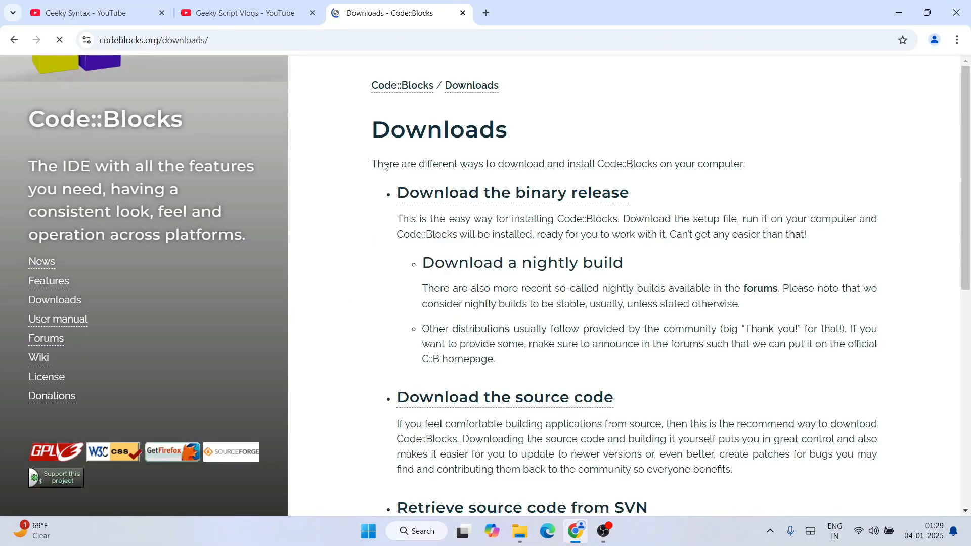
click(114, 47)
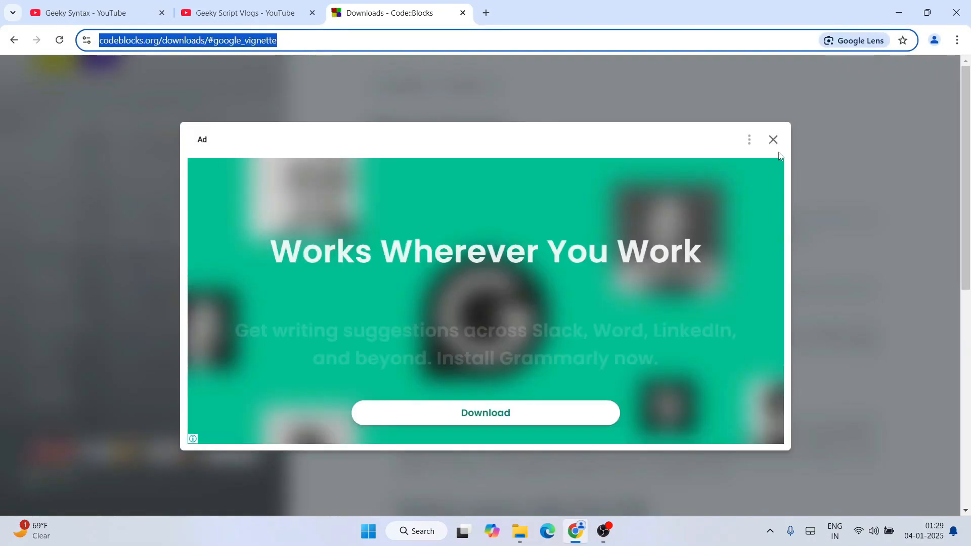
click(773, 141)
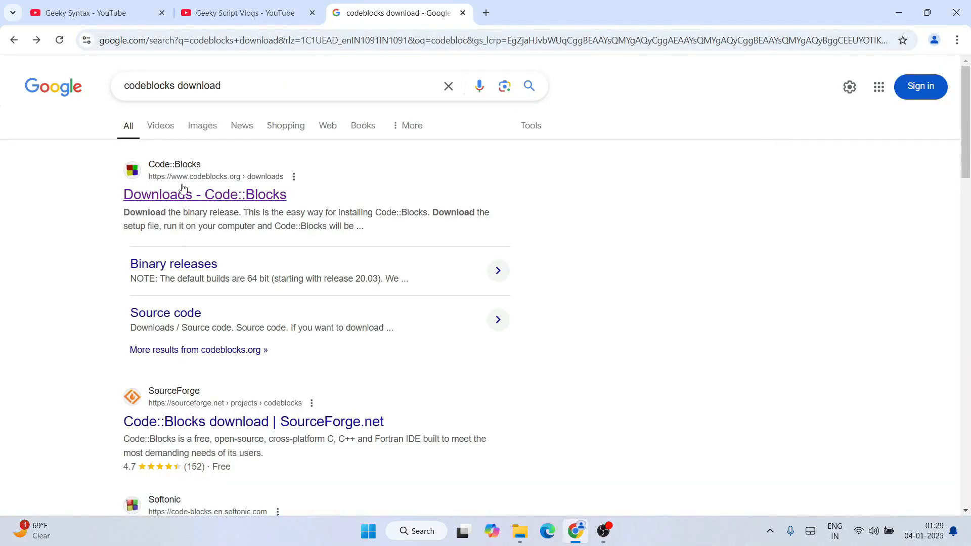
click(182, 192)
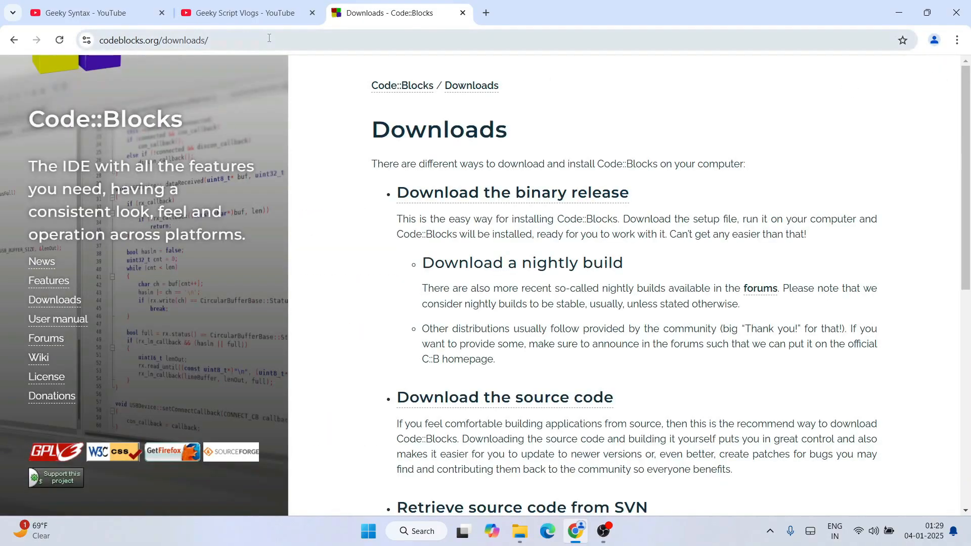
click(269, 38)
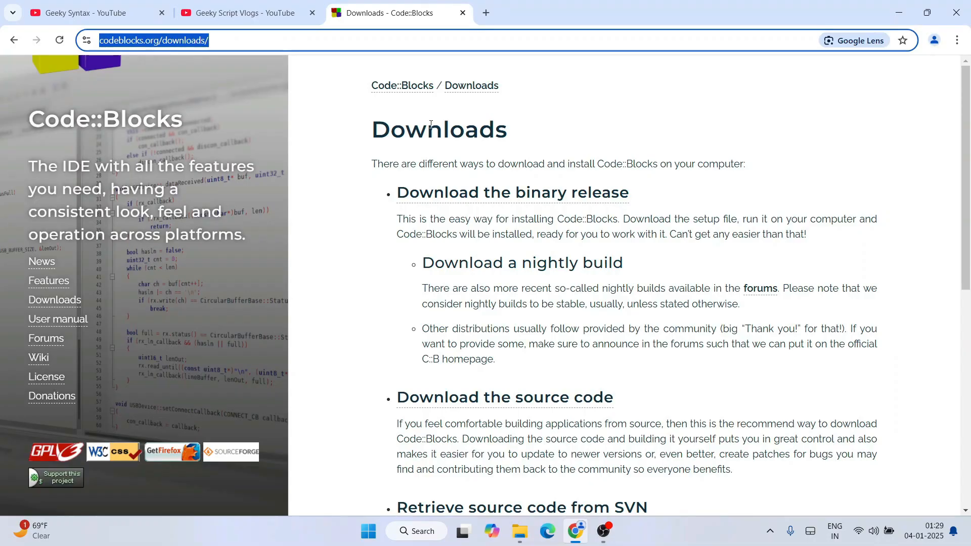
click(344, 114)
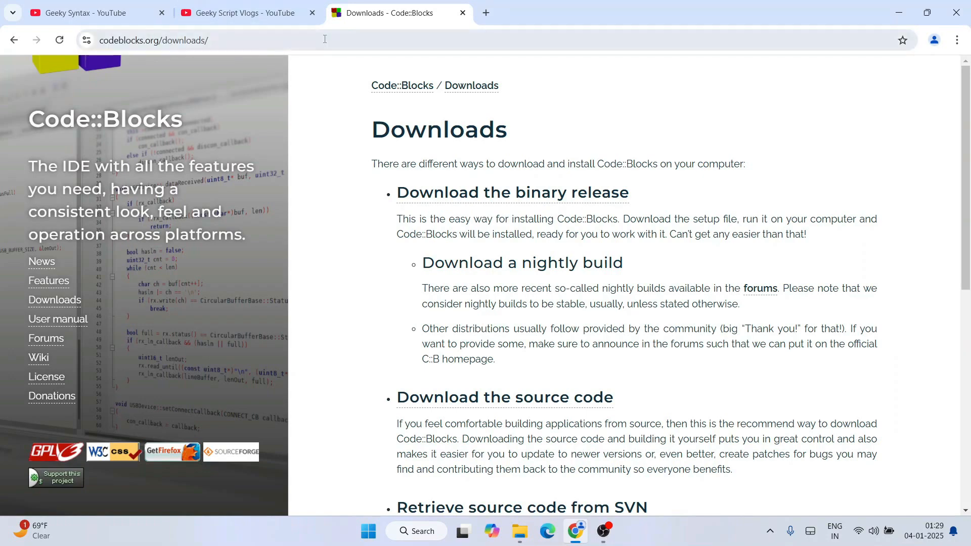
click(354, 46)
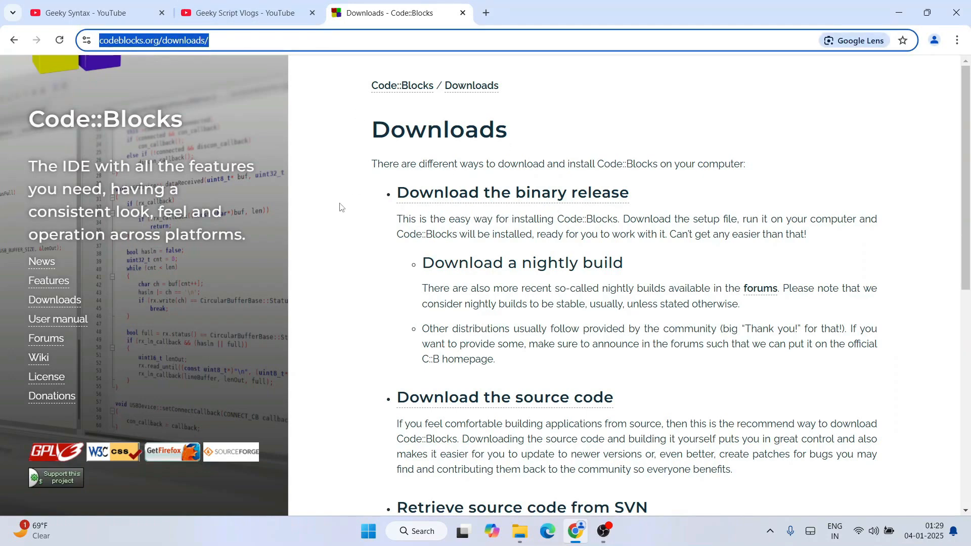
click(518, 151)
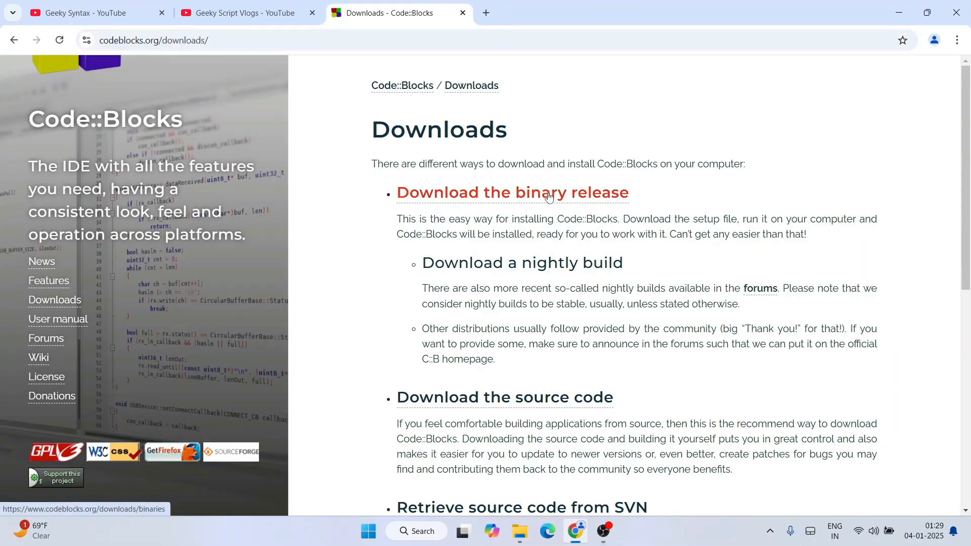
Step: Open the binary release downloads and go to the list of Microsoft Windows setup files
click(526, 200)
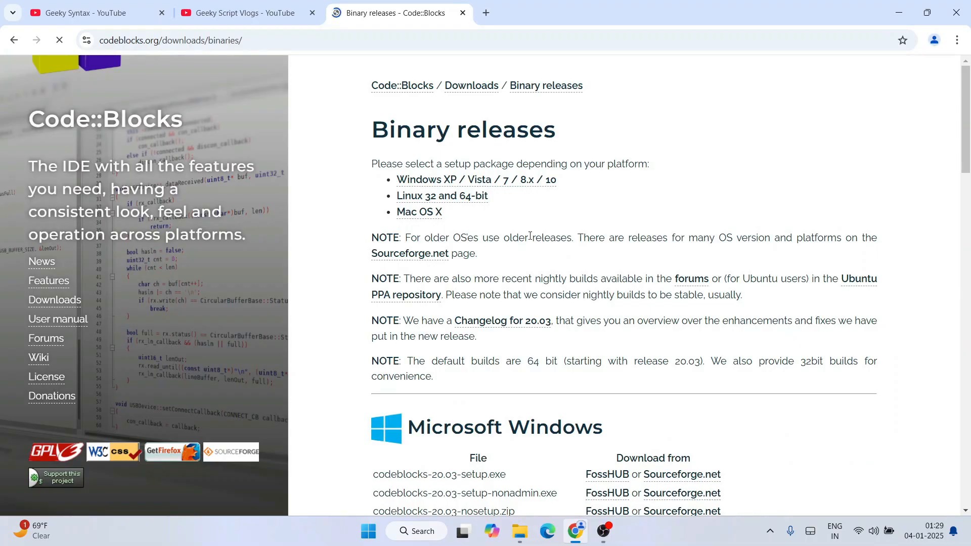
scroll(531, 235, down, 1)
scroll(455, 228, up, 1)
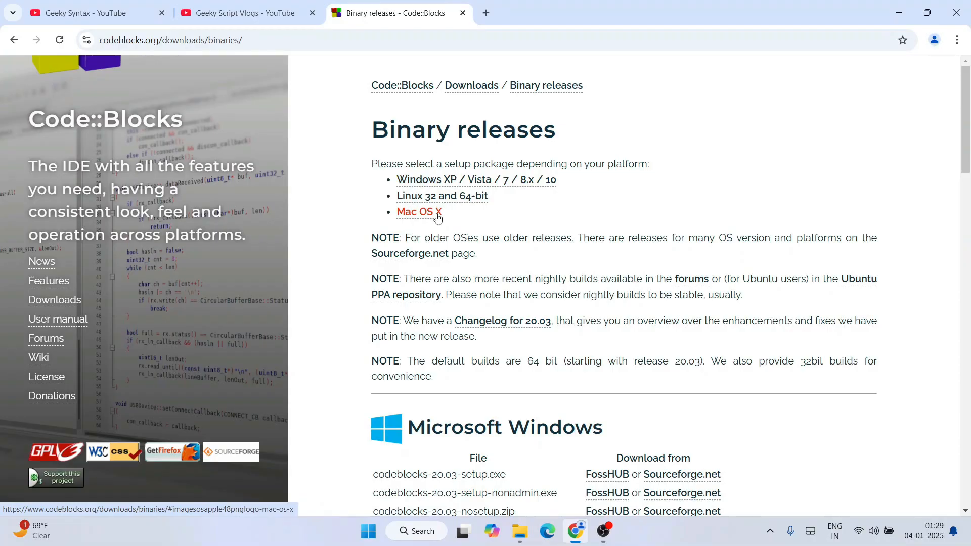
scroll(618, 231, down, 2)
scroll(618, 231, down, 2)
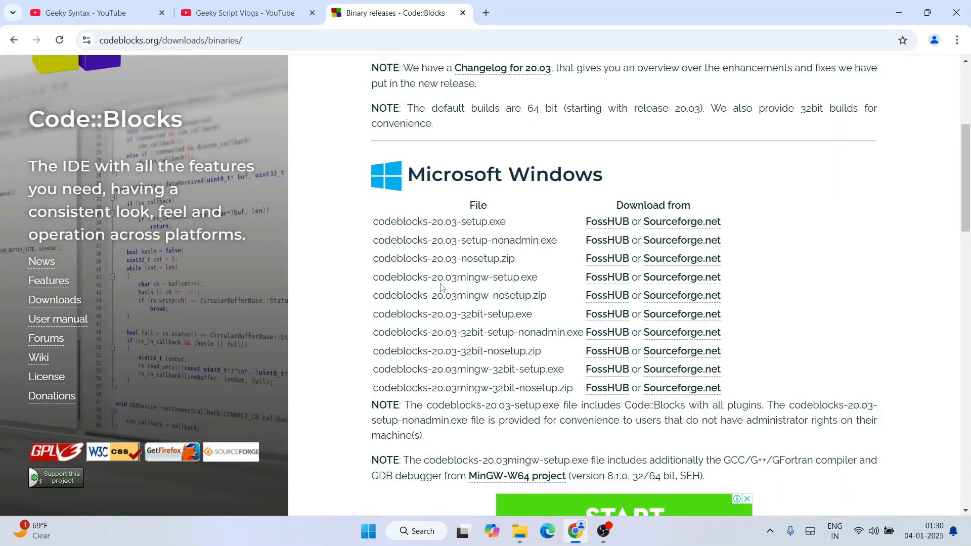
Step: Start downloading codeblocks-20.03mingw-setup.exe from Sourceforge.net
drag(375, 278, 554, 279)
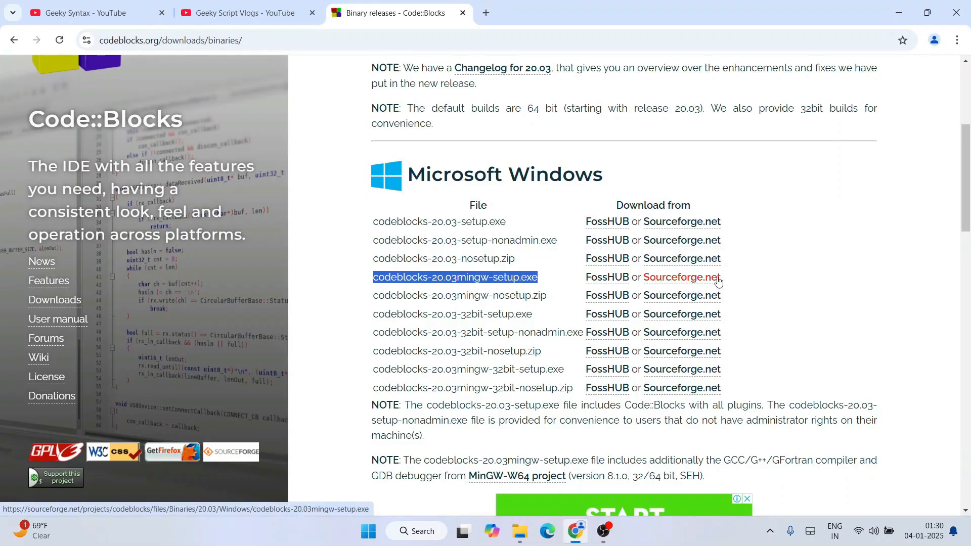
click(684, 280)
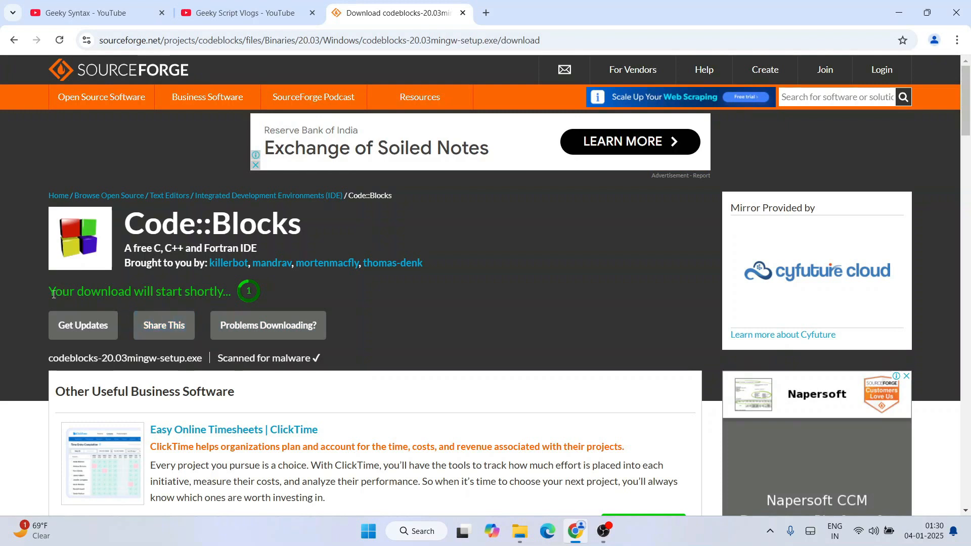
drag(56, 292, 217, 294)
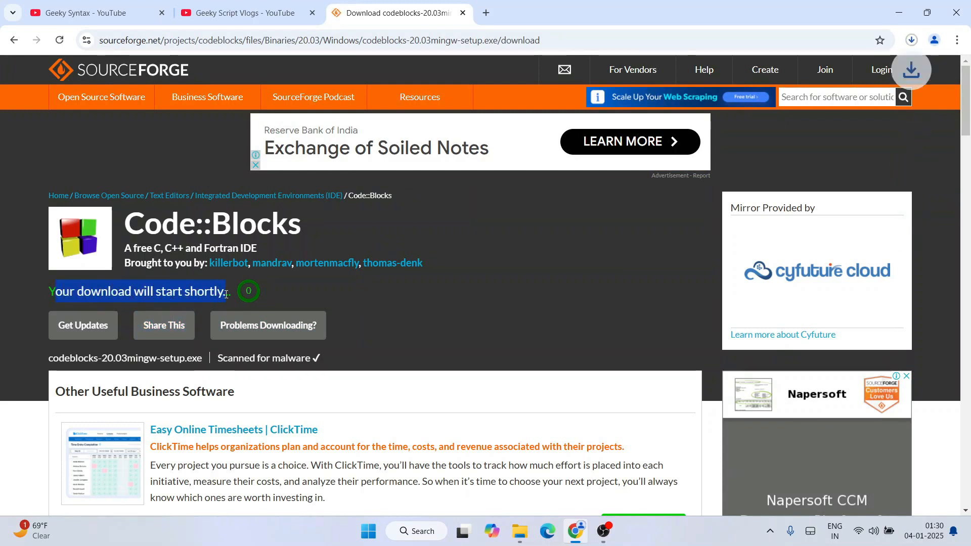
click(304, 295)
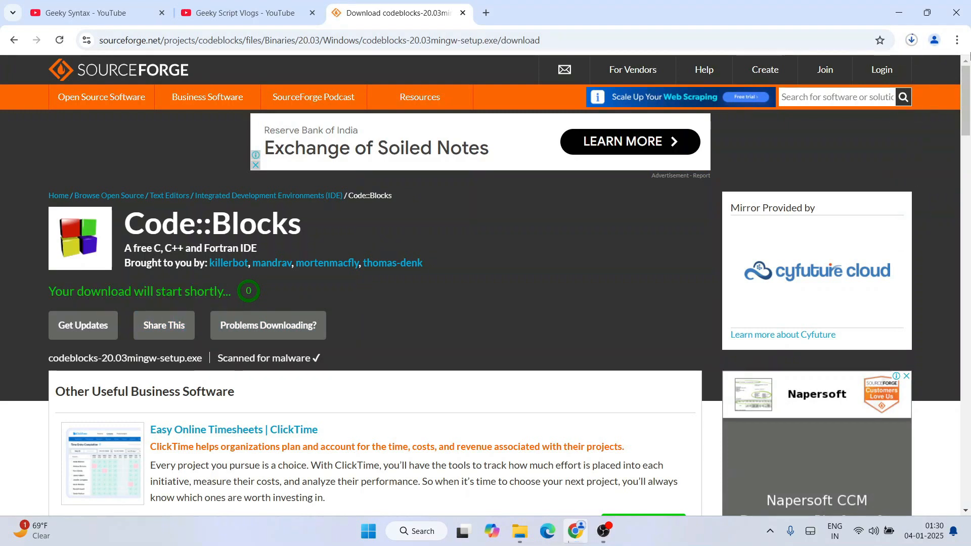
Step: Cancel the running download of codeblocks-20.03mingw-setup.exe
click(912, 40)
mouse_move(821, 96)
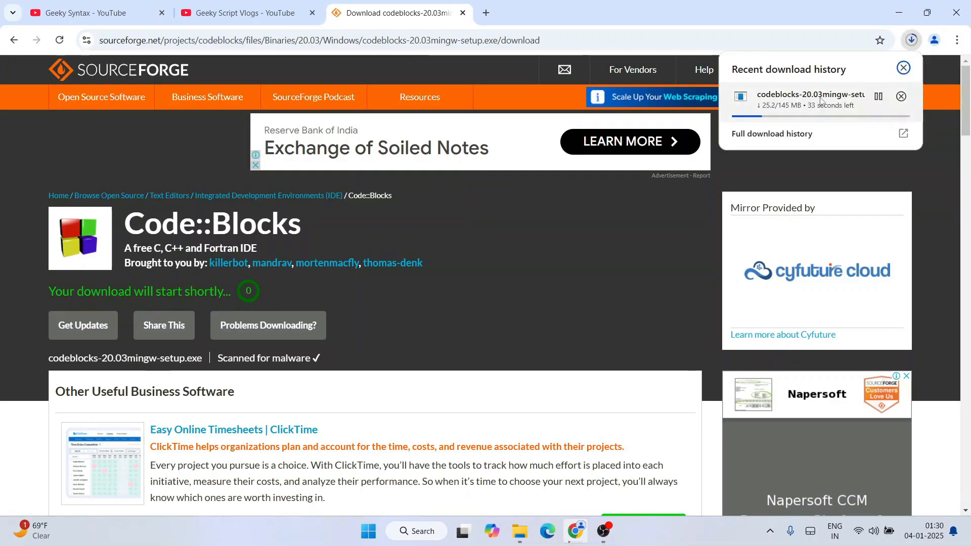
click(905, 97)
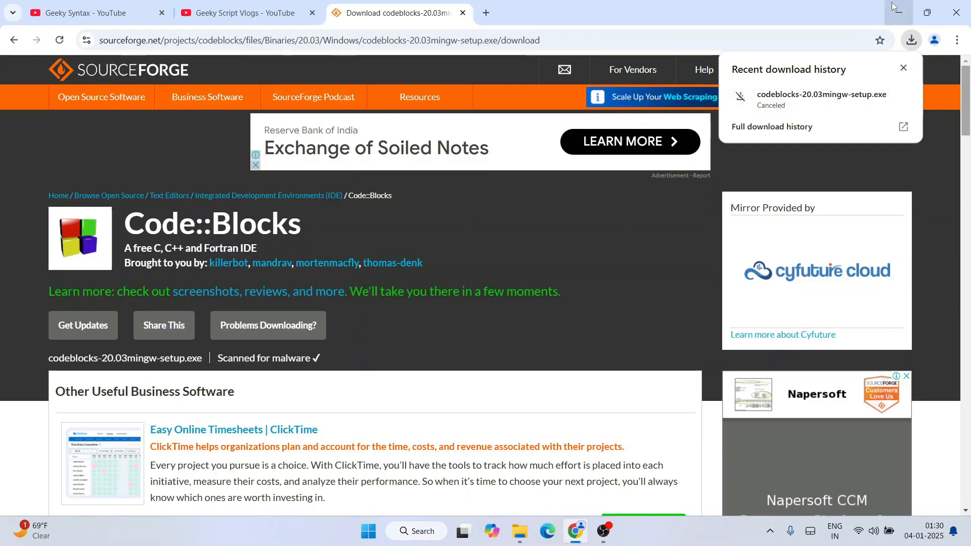
Step: Switch to File Explorer and run codeblocks-20.03mingw-setup.exe from the files folder in Downloads
click(899, 14)
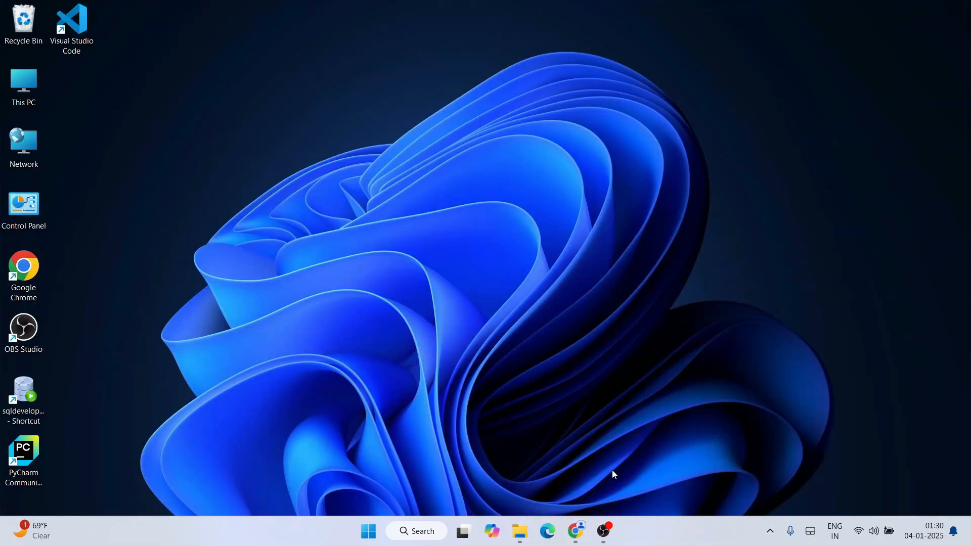
click(521, 531)
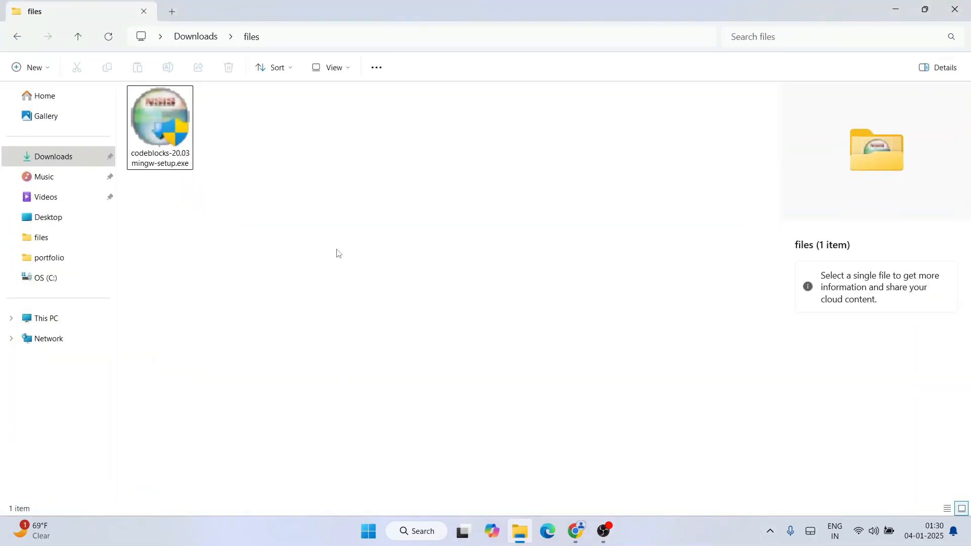
click(138, 134)
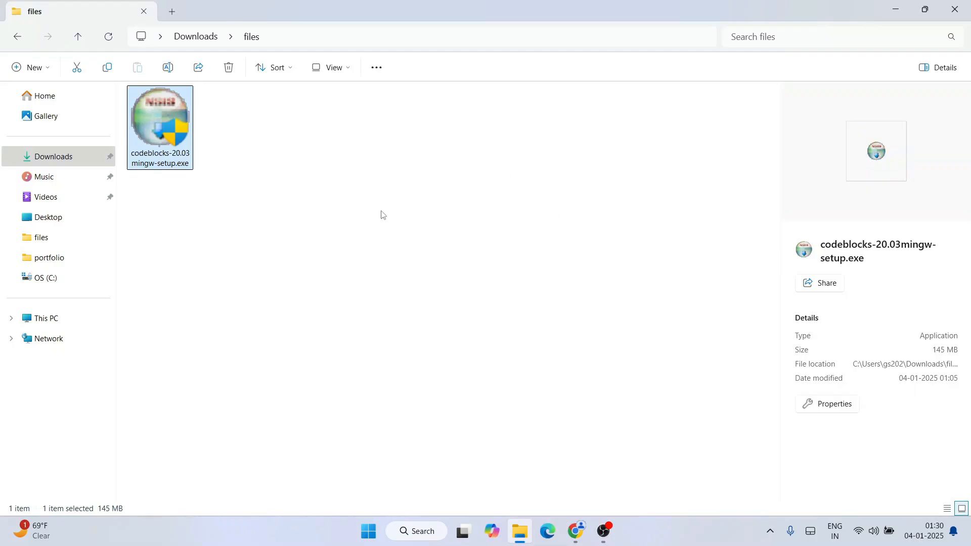
double_click(171, 127)
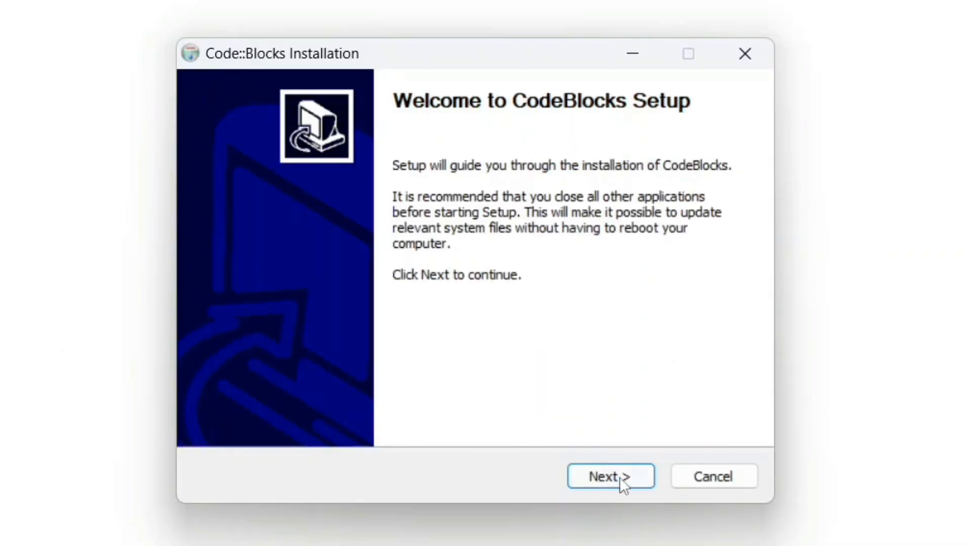
Step: Proceed past the CodeBlocks Setup welcome page and accept the license agreement
click(621, 478)
scroll(619, 253, down, 5)
scroll(619, 253, down, 20)
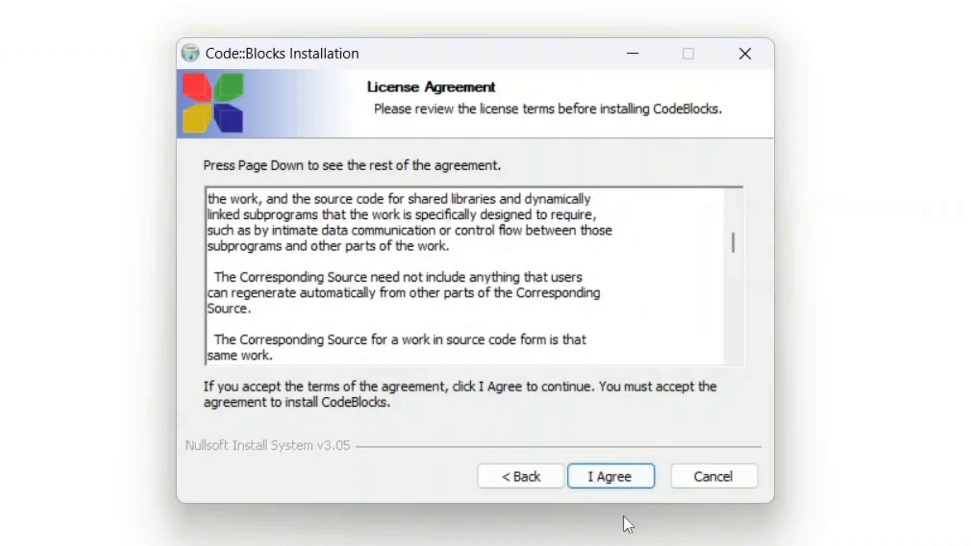
click(632, 474)
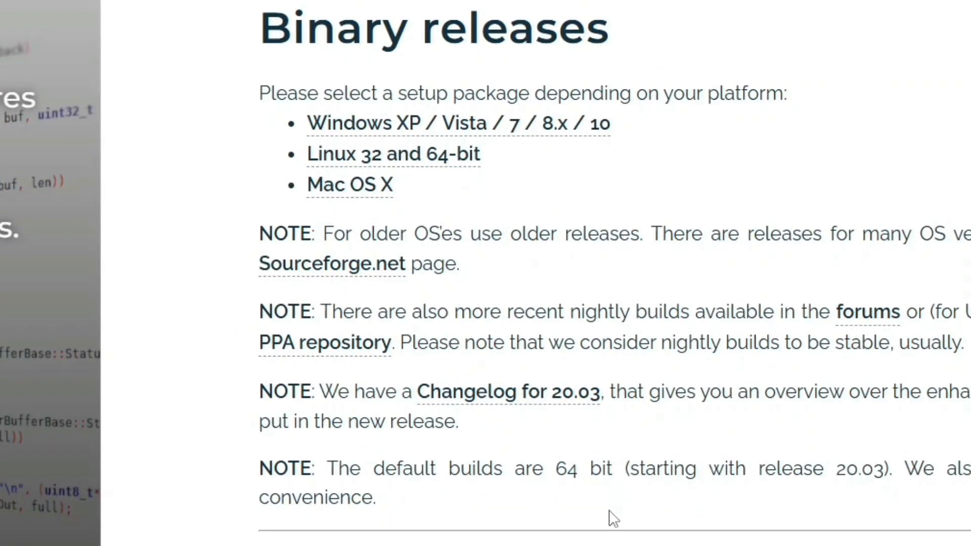
Step: Examine the codeblocks-20.03mingw-setup.exe entry among the Microsoft Windows files on the Binary releases page, highlighting the mingw-setup part of its name
scroll(614, 516, down, 7)
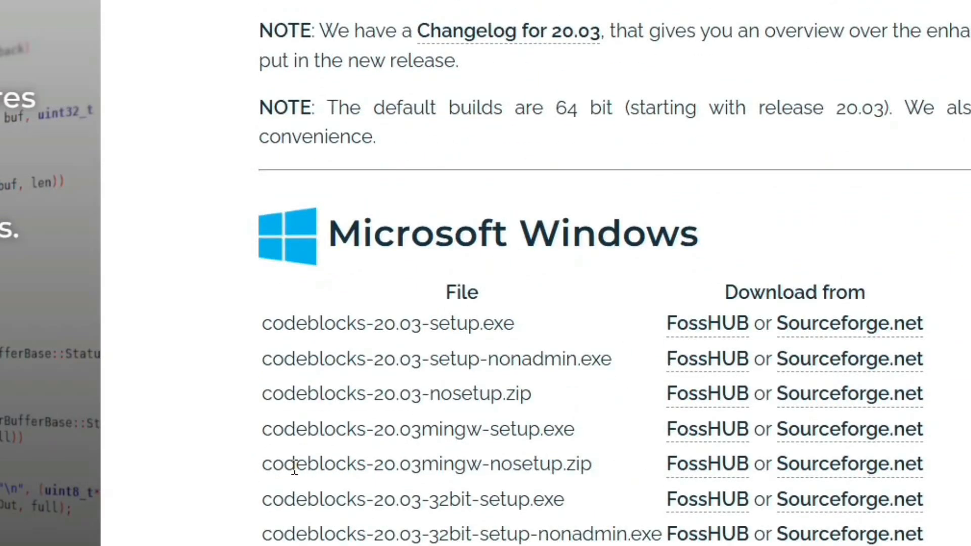
drag(271, 464, 502, 464)
drag(596, 433, 263, 440)
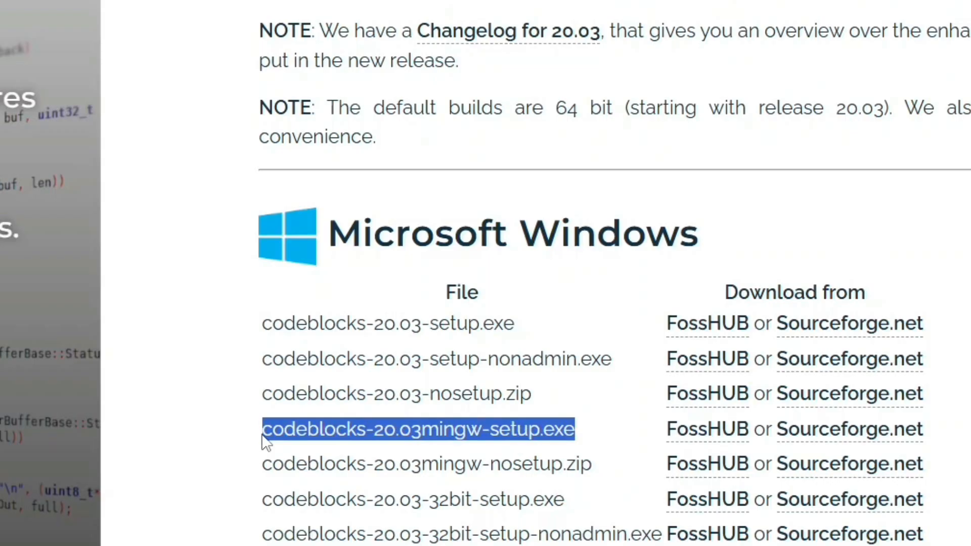
drag(263, 440, 589, 444)
click(446, 437)
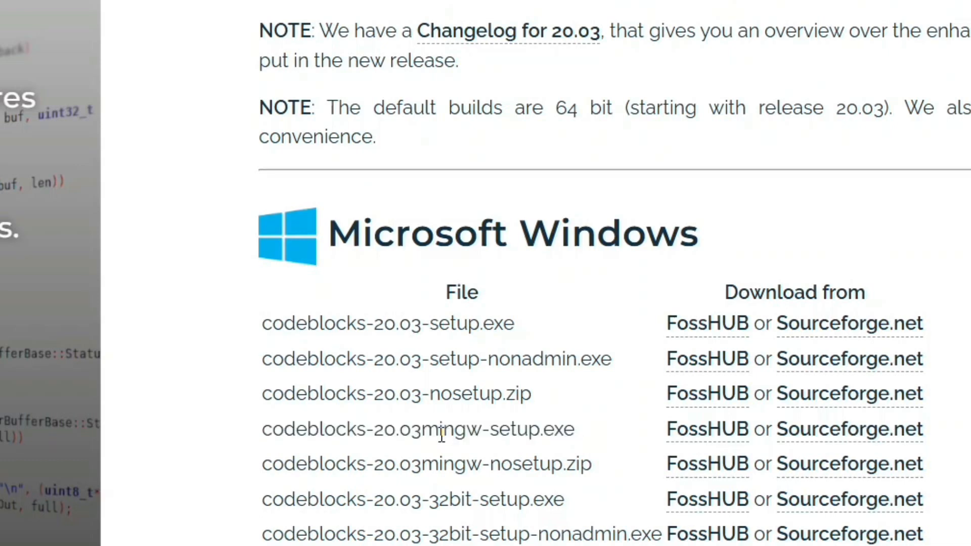
drag(423, 430, 538, 436)
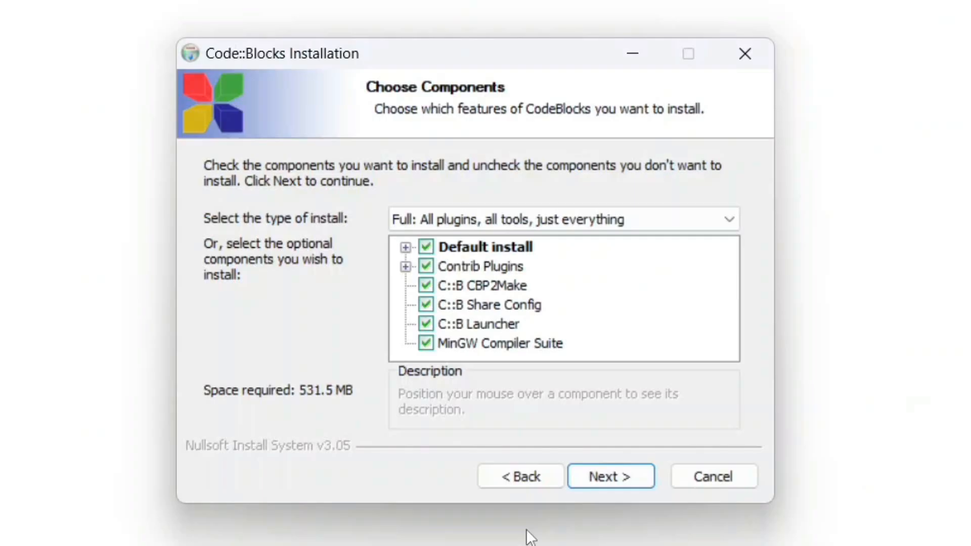
Step: Keep the Full install type with all components and install CodeBlocks to C:\Program Files\CodeBlocks
mouse_move(650, 344)
click(633, 477)
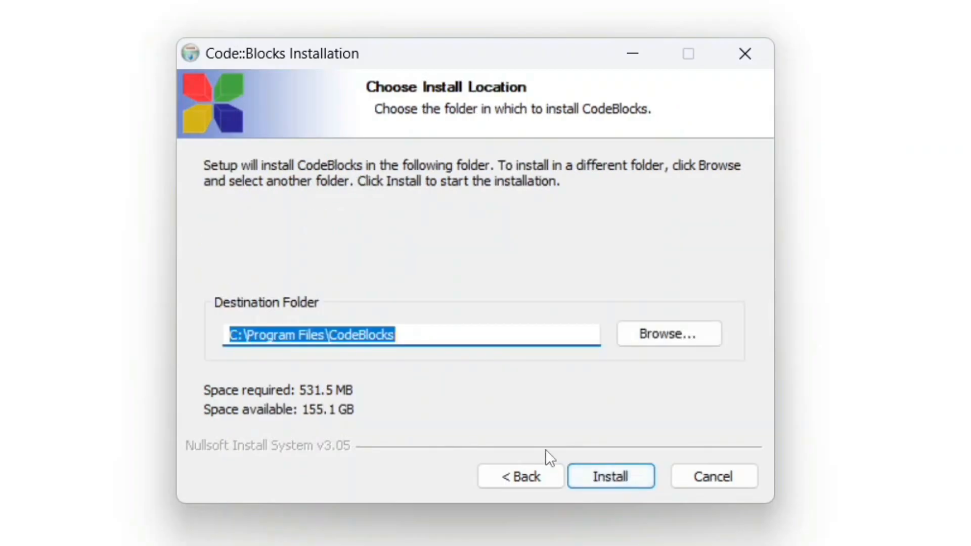
drag(463, 336, 126, 350)
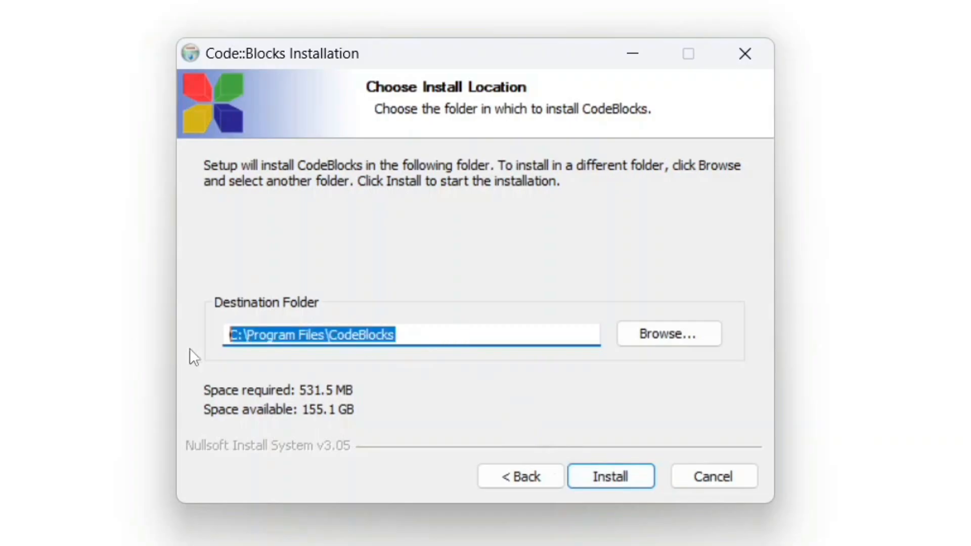
click(600, 477)
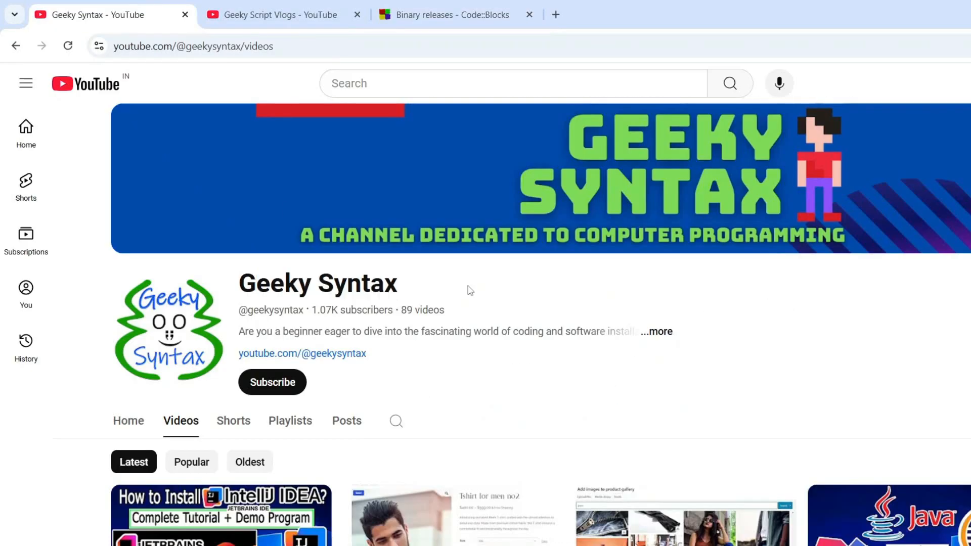
Step: Look through the Geeky Syntax channel's video list and the Geeky Script Vlogs channel page on YouTube
scroll(470, 291, down, 10)
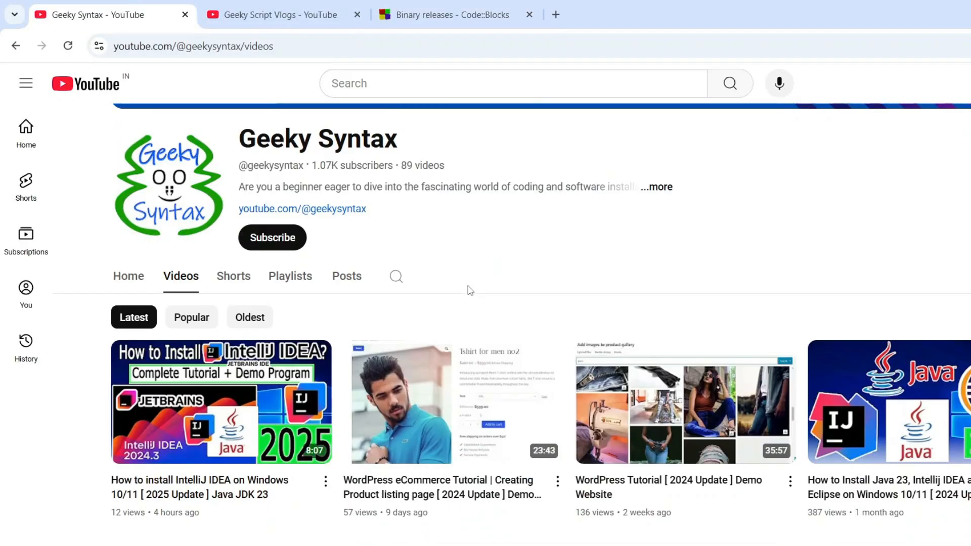
scroll(470, 292, down, 4)
scroll(470, 291, up, 8)
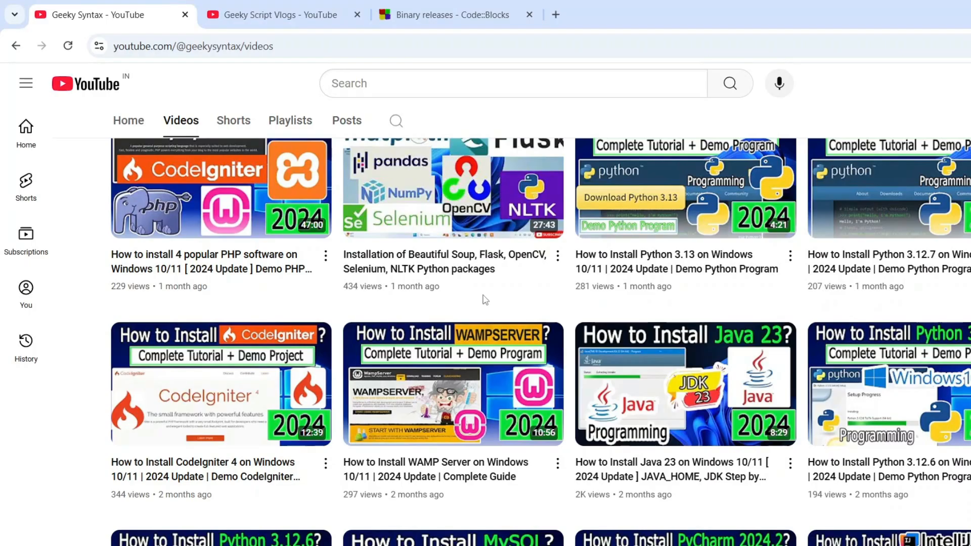
mouse_move(485, 299)
click(231, 9)
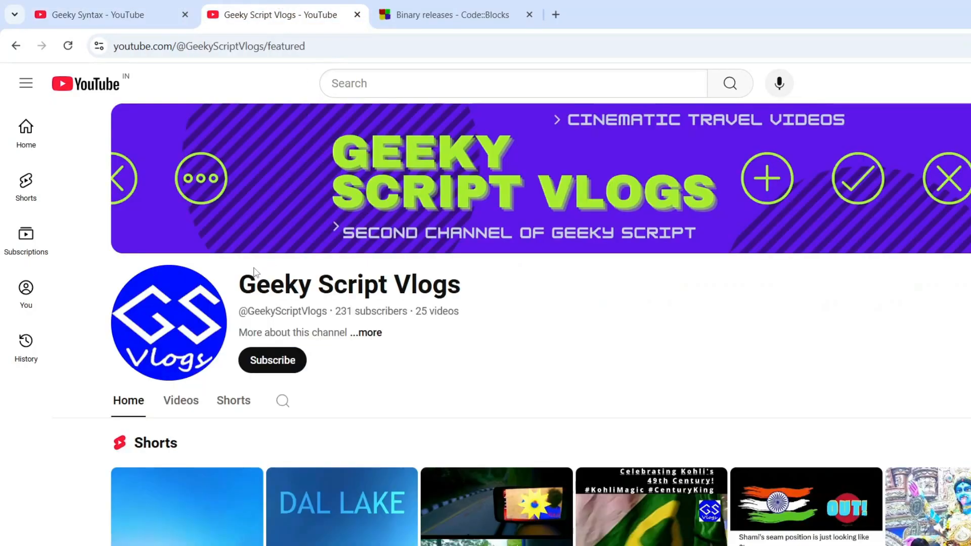
drag(255, 272, 490, 294)
click(490, 292)
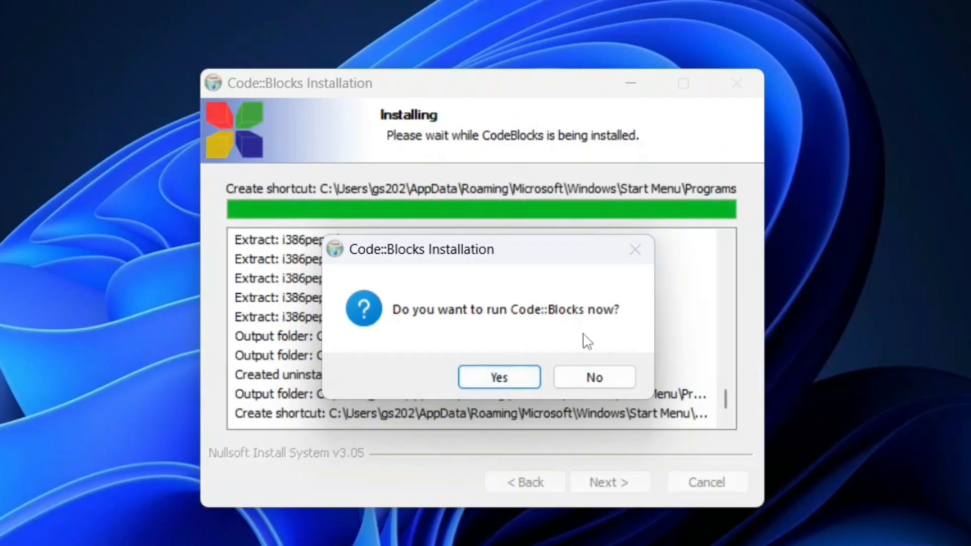
Step: Launch Code::Blocks from the installer once the installation has run
click(503, 375)
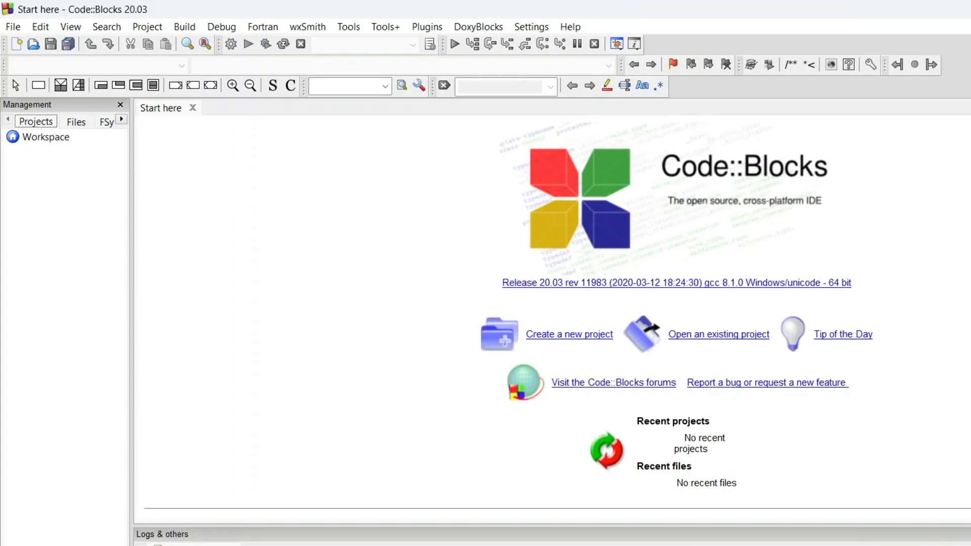
Step: Look through the templates available for a new project, and close the template list without creating a project
click(576, 335)
scroll(631, 305, down, 5)
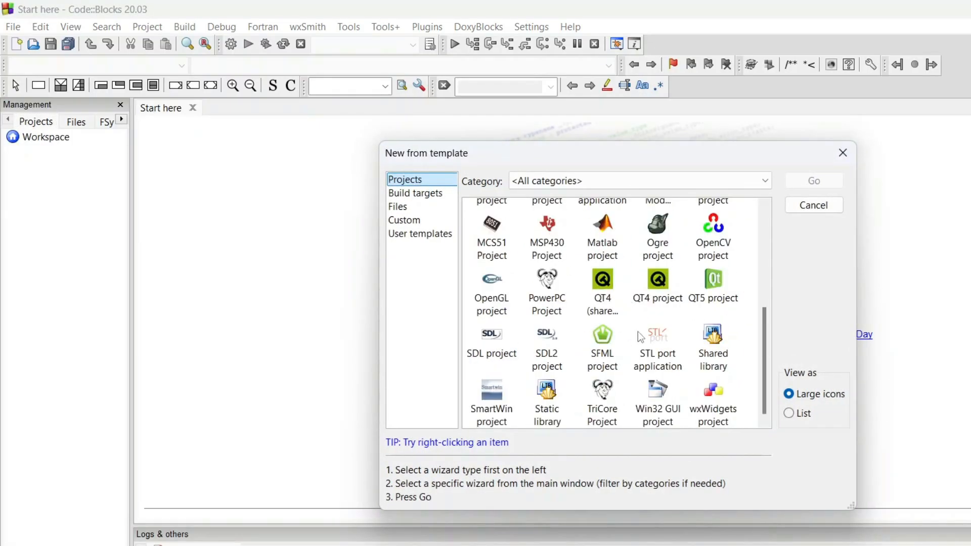
scroll(641, 366, up, 2)
scroll(642, 366, up, 3)
scroll(641, 366, down, 5)
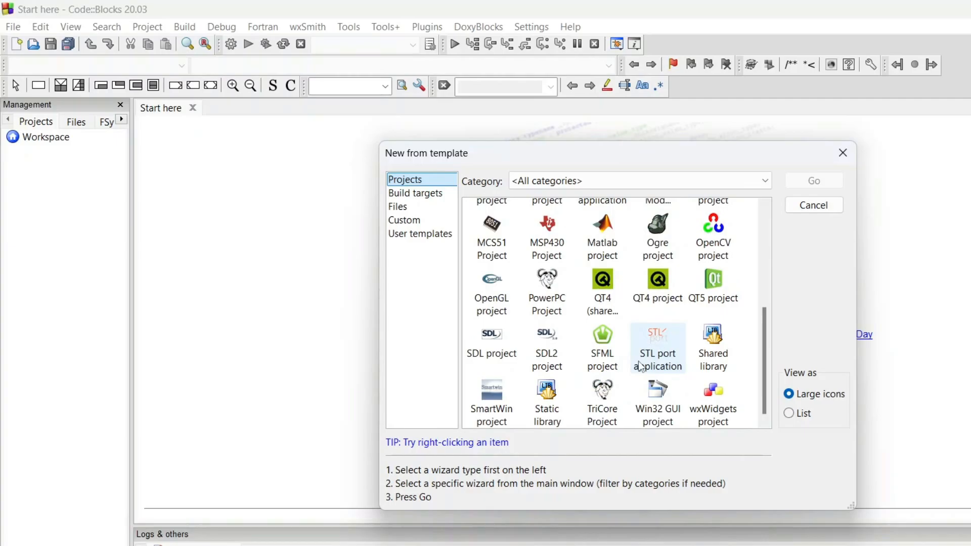
scroll(641, 366, up, 5)
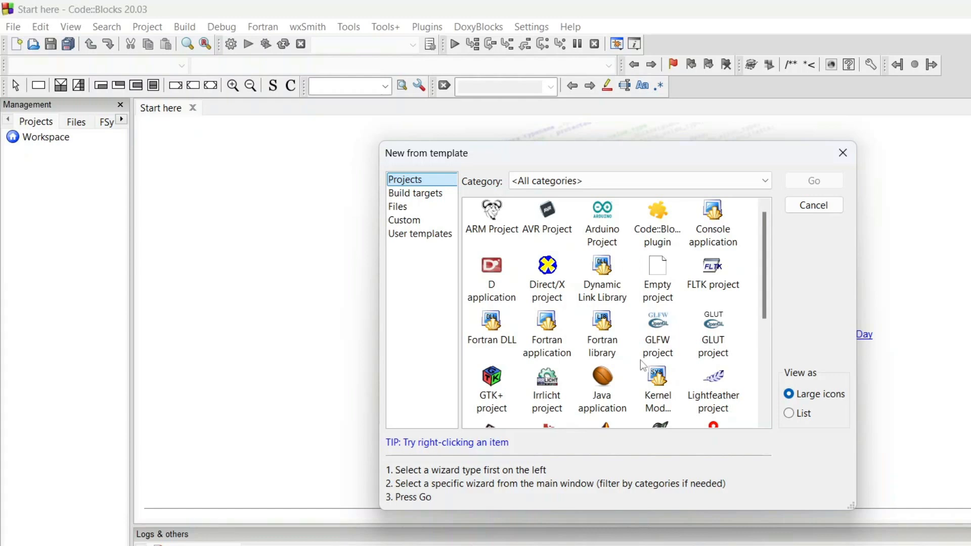
click(844, 155)
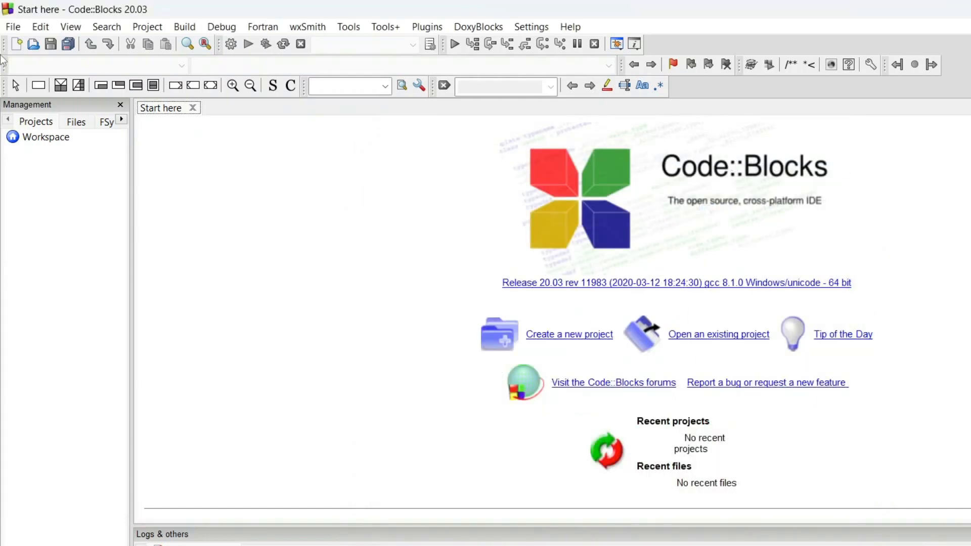
Step: Create a new empty file in the editor
click(18, 45)
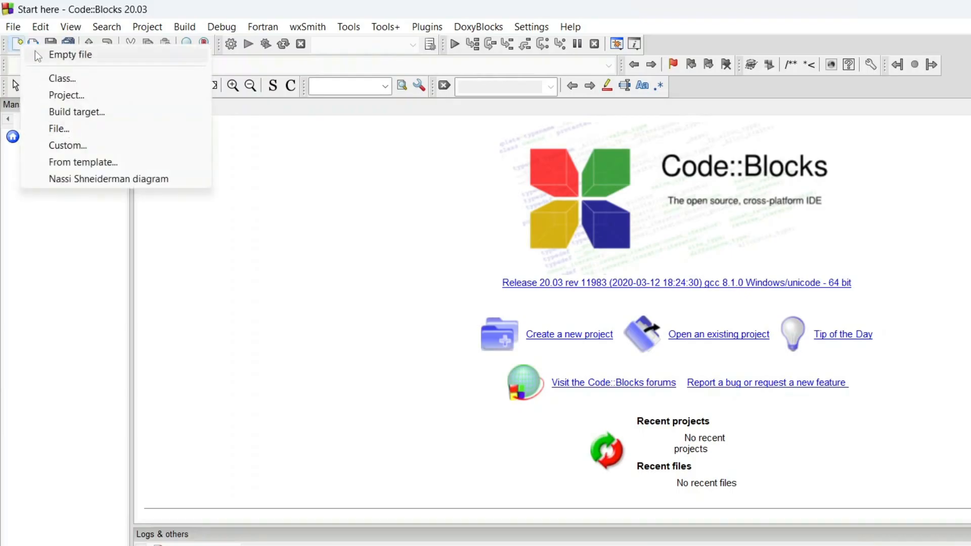
click(114, 56)
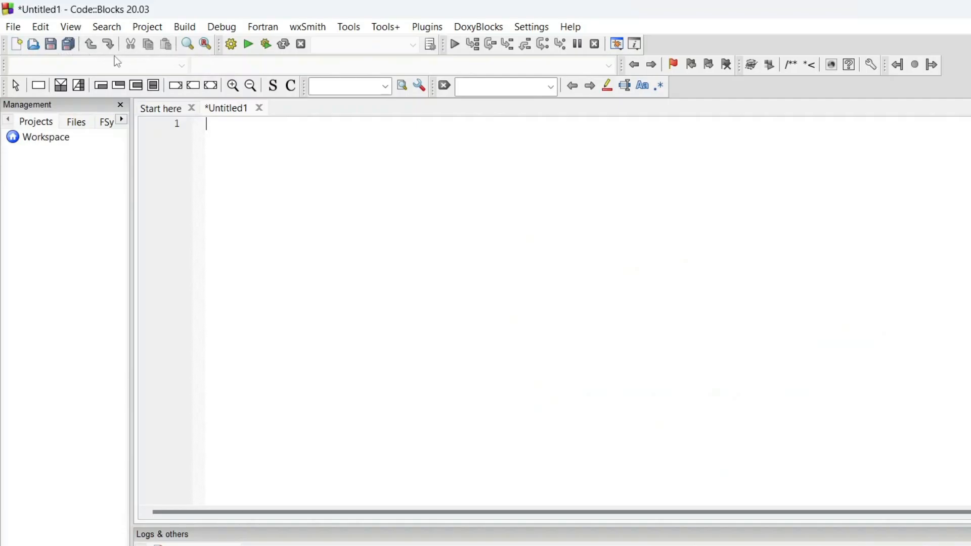
click(13, 27)
mouse_move(83, 47)
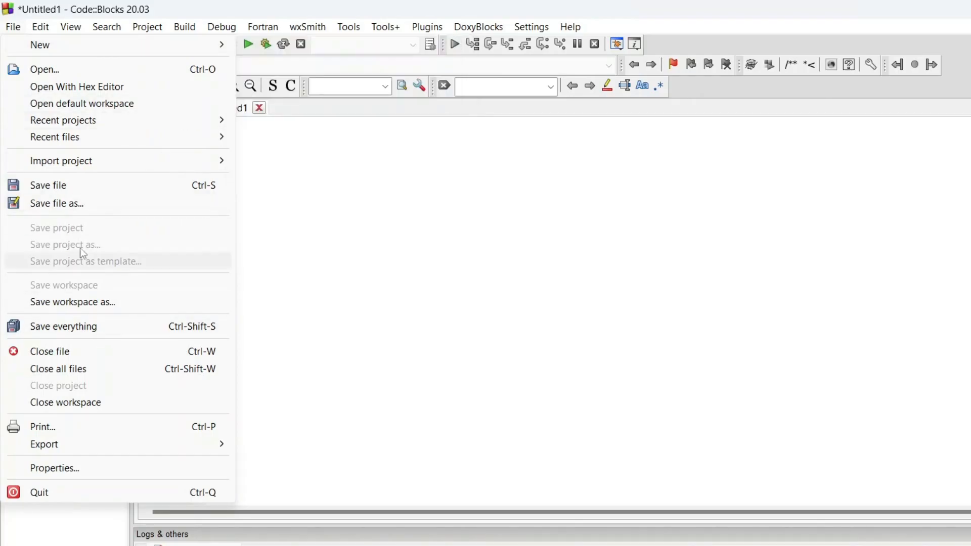
mouse_move(108, 165)
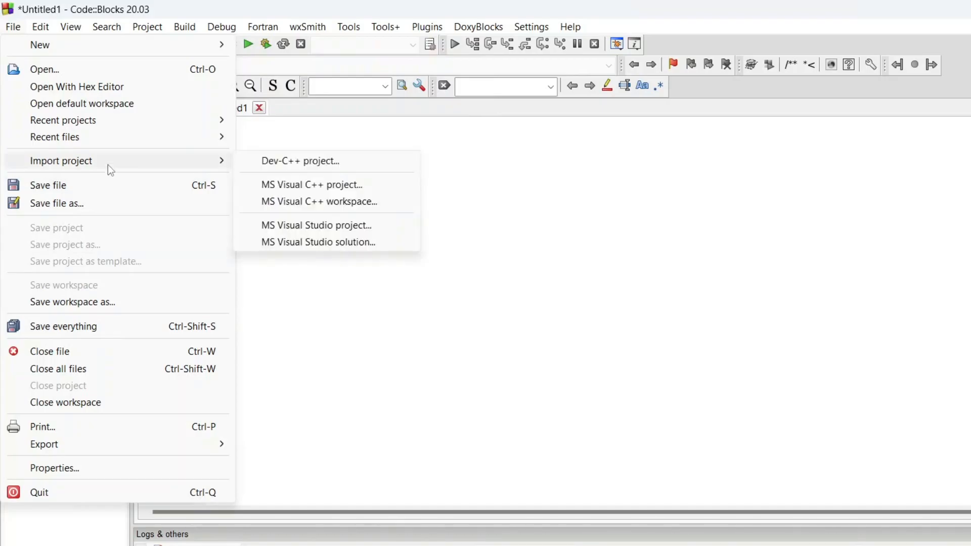
click(345, 336)
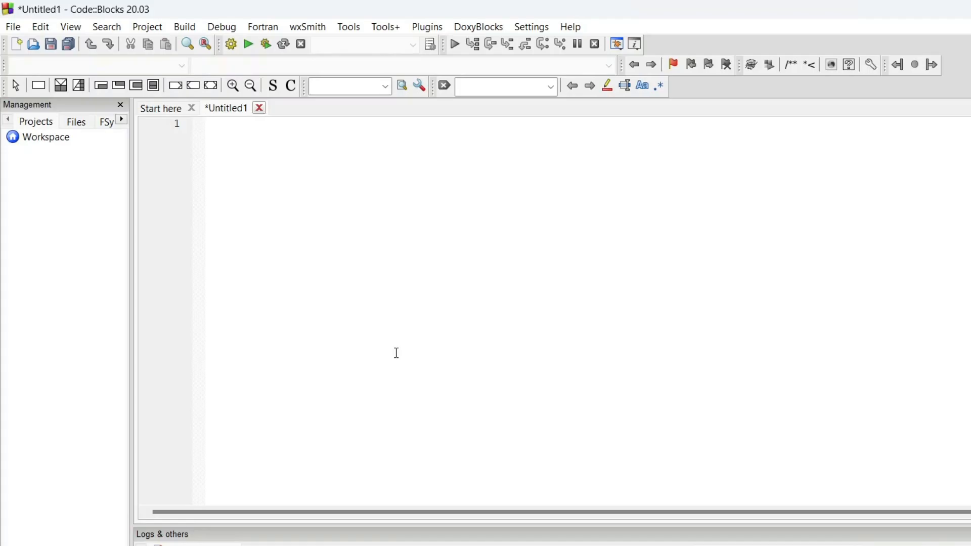
Step: Write the header line #include<stdio.h> at the start of the empty file
text(#include<stdio)
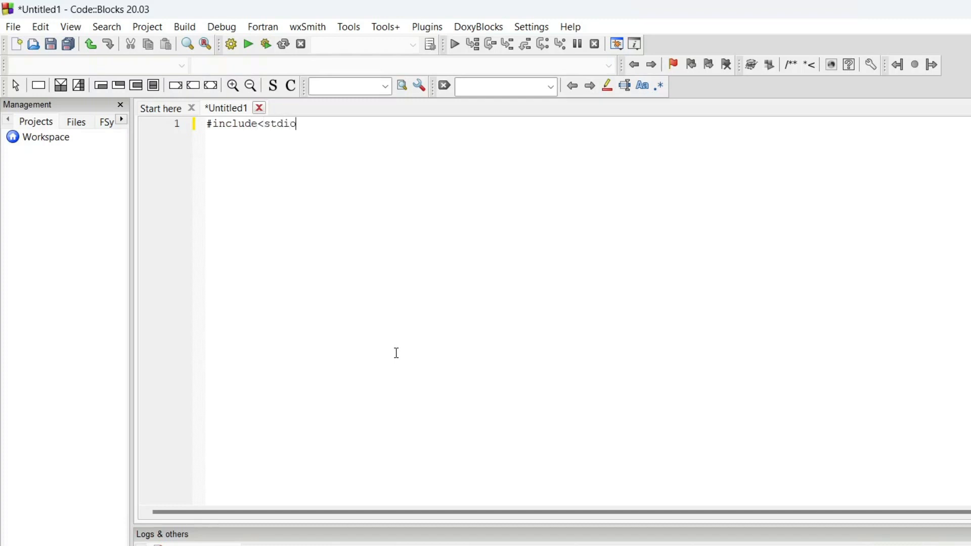
text(.h<)
key(BackSpace)
text(>)
key(Return)
Step: Add an int main() function below the include line, with an empty body between braces
text(int mai)
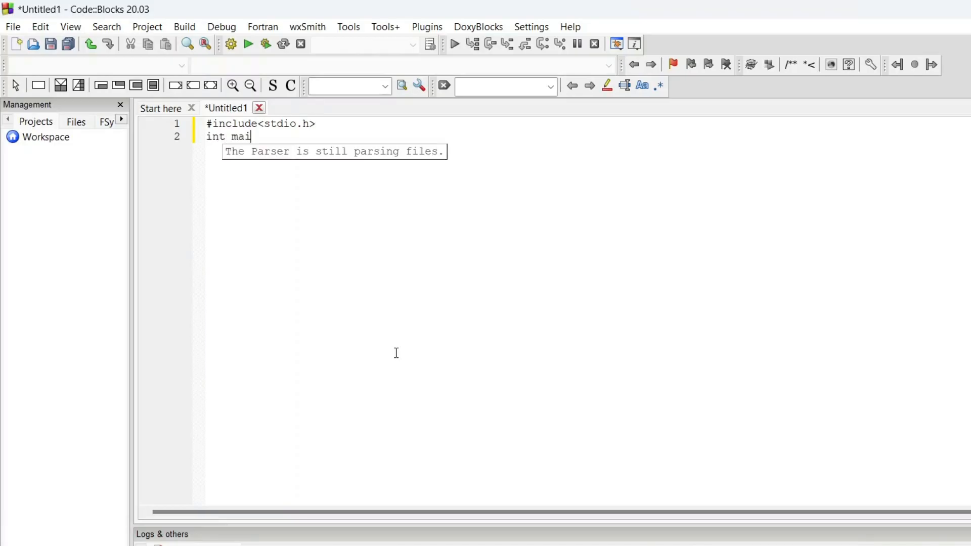
text(n())
key(Return)
text({)
key(Return)
key(Return)
key(Up)
Step: Fill the main function's body with printf("Hello World!!"); followed by return 0; on its own line
text(printf)
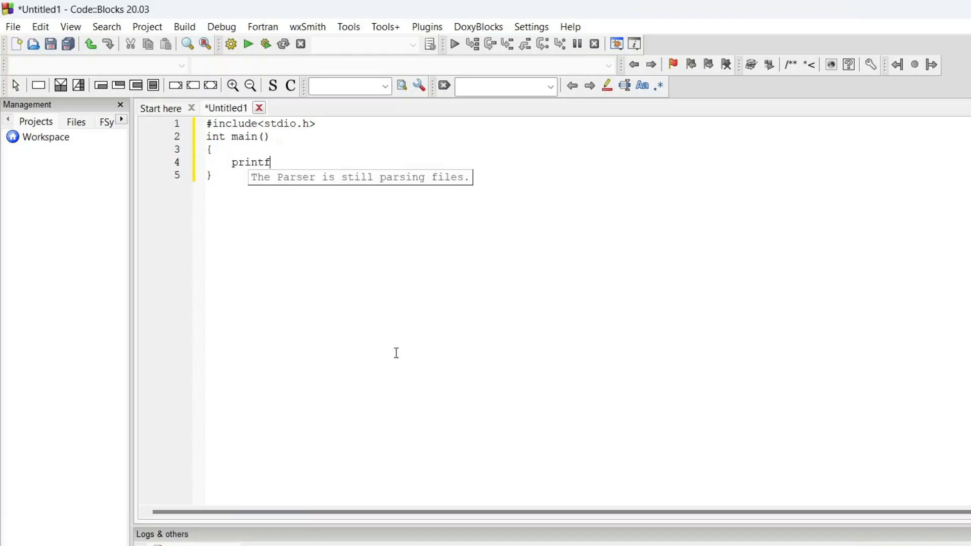
text(()
text(")
text(Hello Worl)
text(d!)
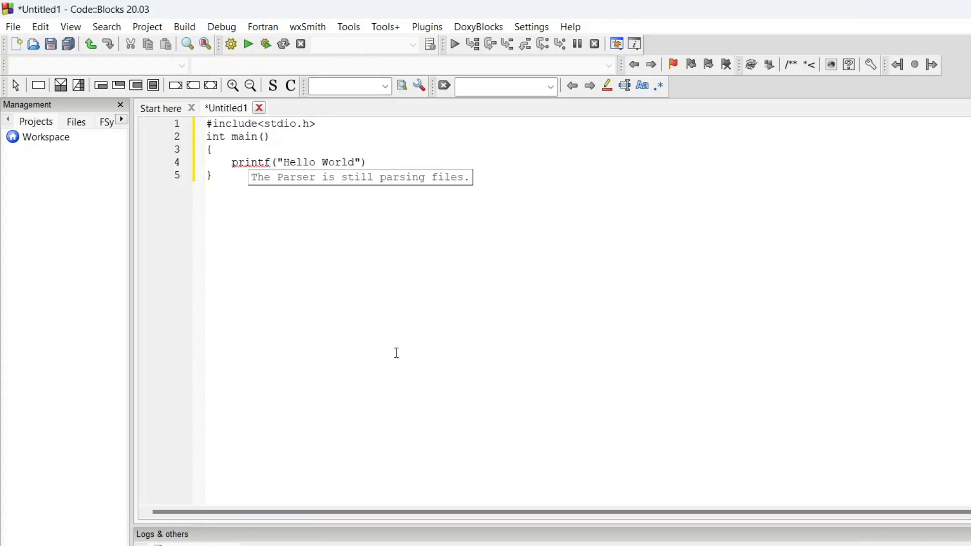
text(!");)
key(Return)
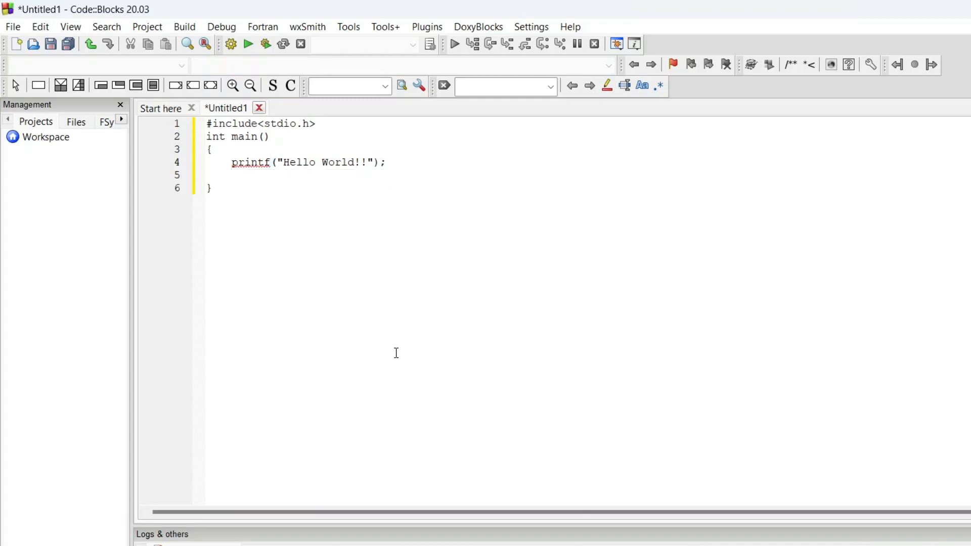
text(ret)
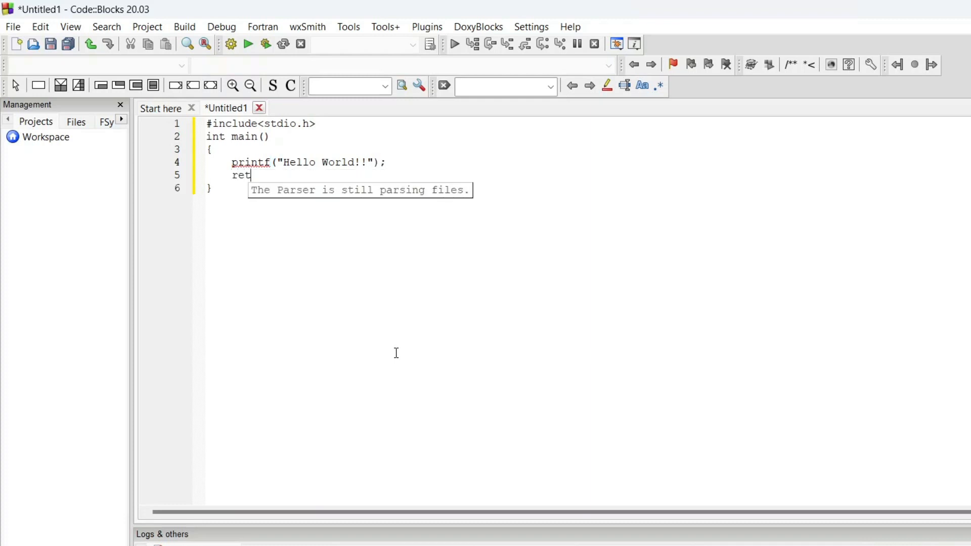
text(urn 0;)
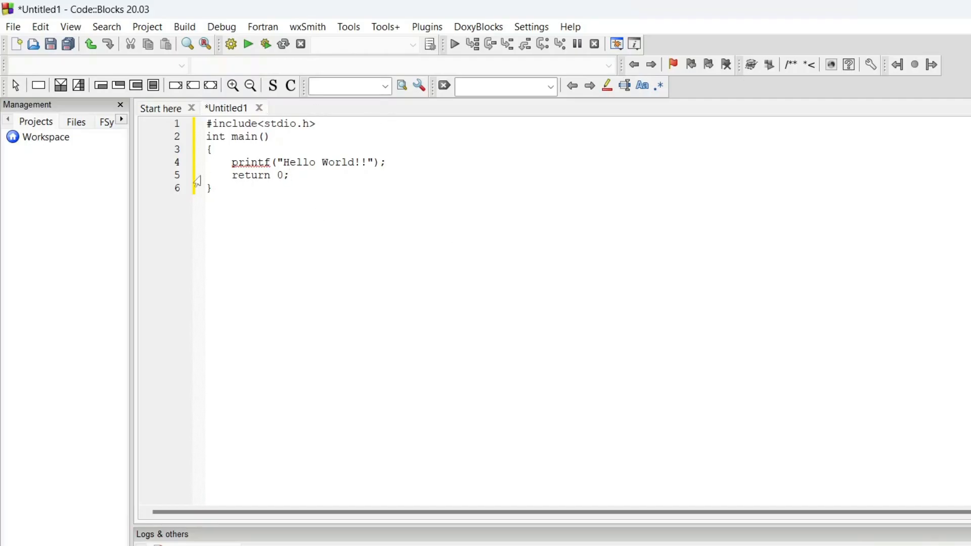
key(ctrl+a)
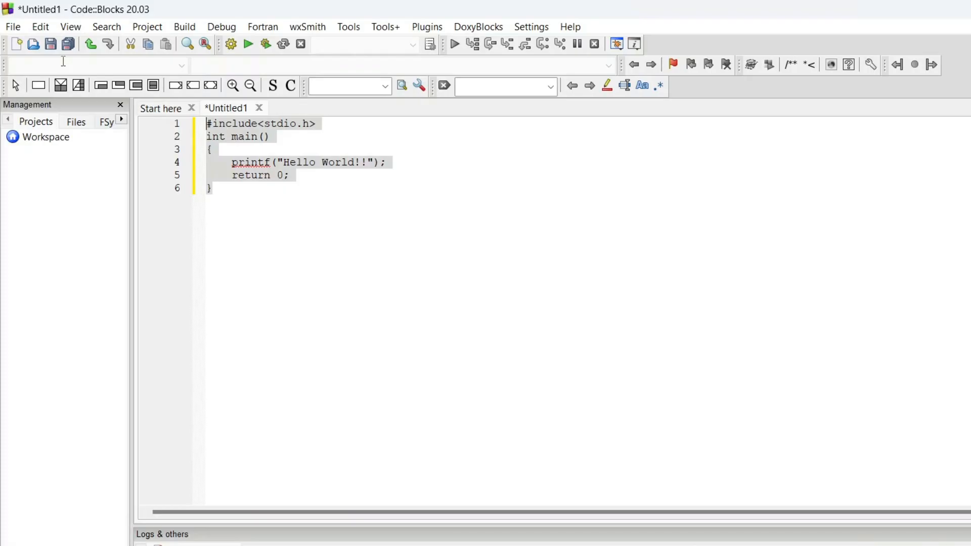
click(315, 206)
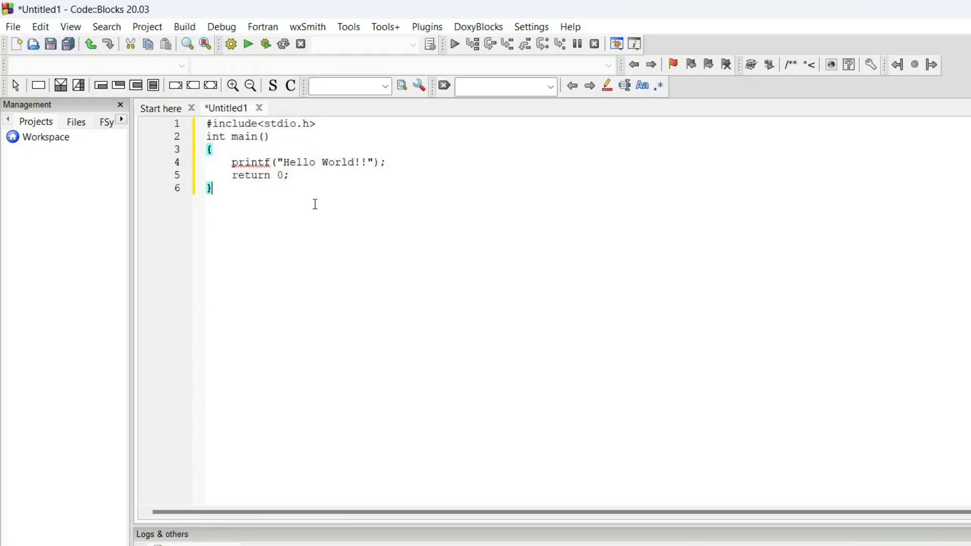
Step: Save the untitled file to the Desktop as the C source file prog1.c
click(13, 27)
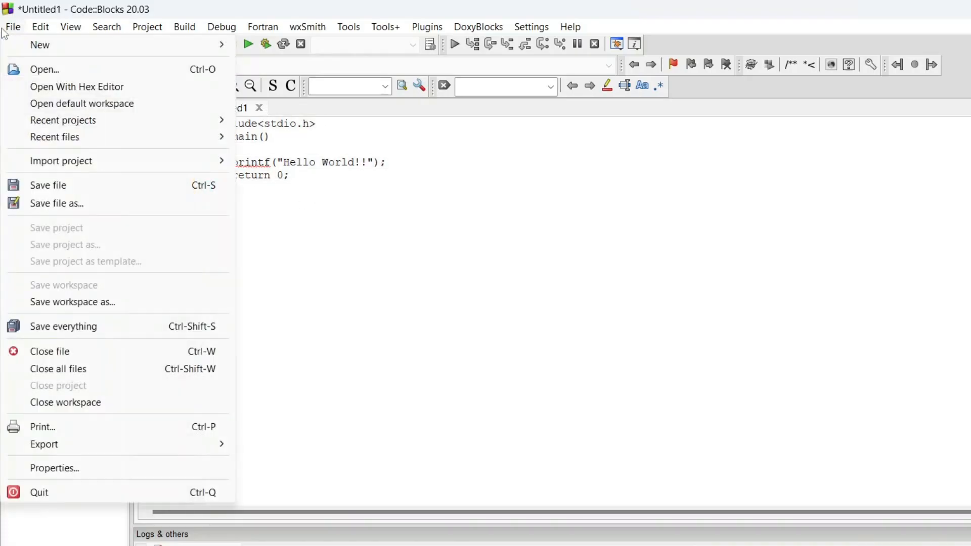
click(74, 205)
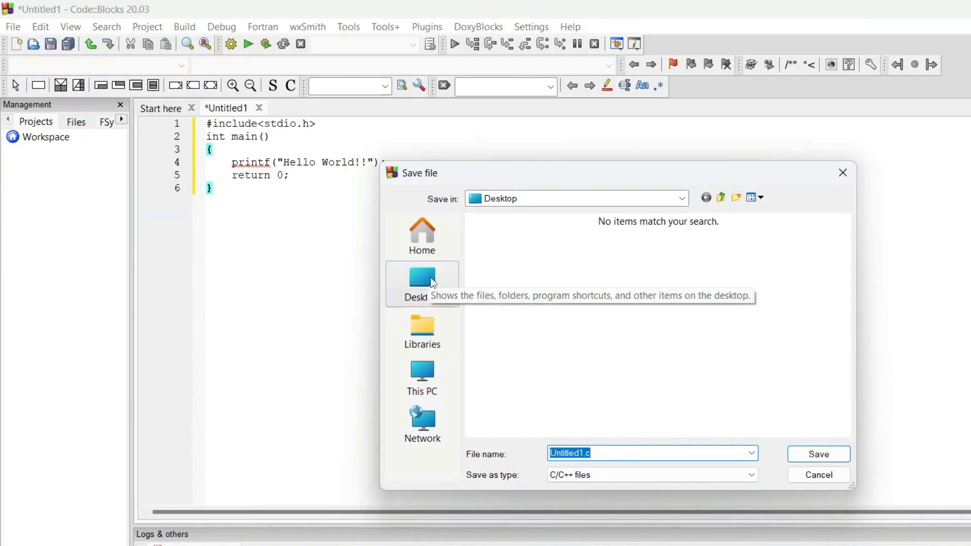
click(582, 453)
drag(582, 452, 530, 453)
text(prog)
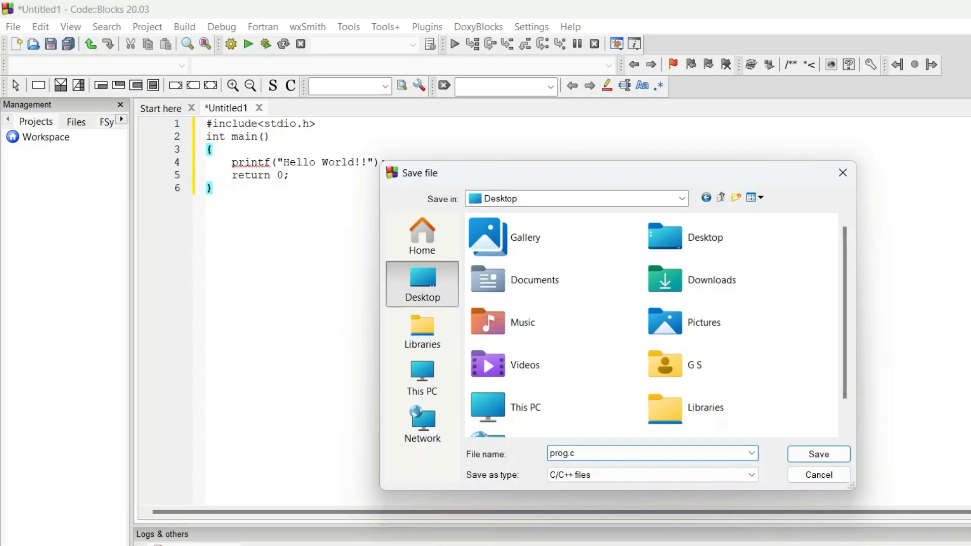
text(1)
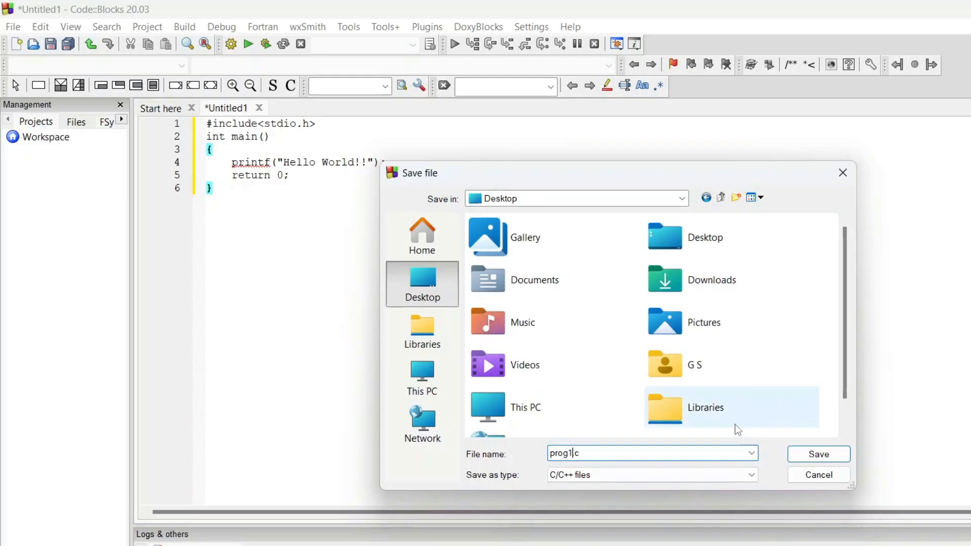
click(825, 456)
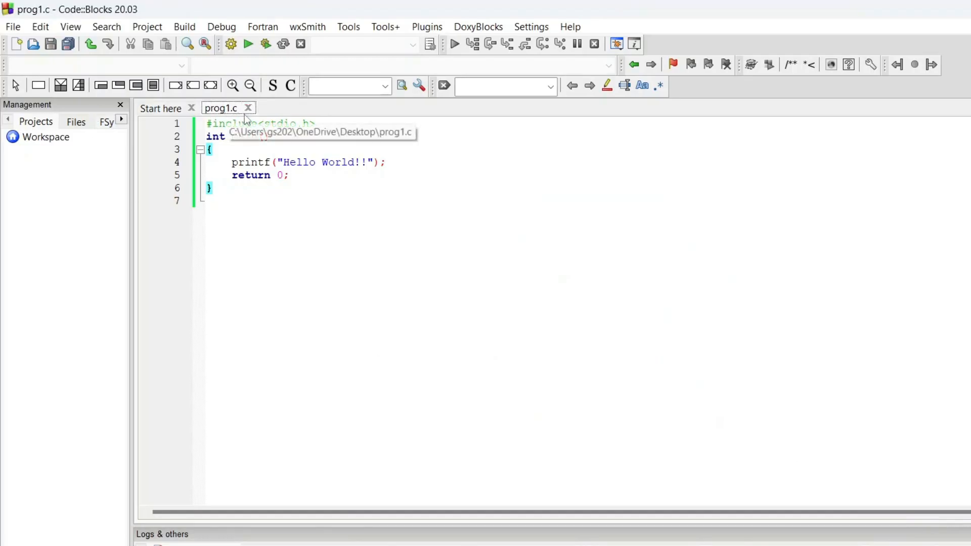
Step: Run prog1.c, agreeing to build it first
click(314, 205)
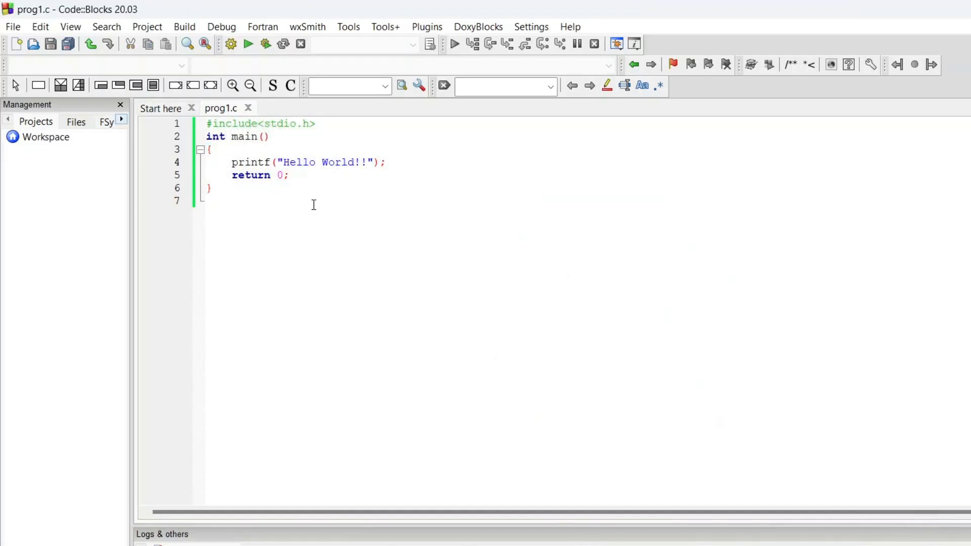
click(252, 45)
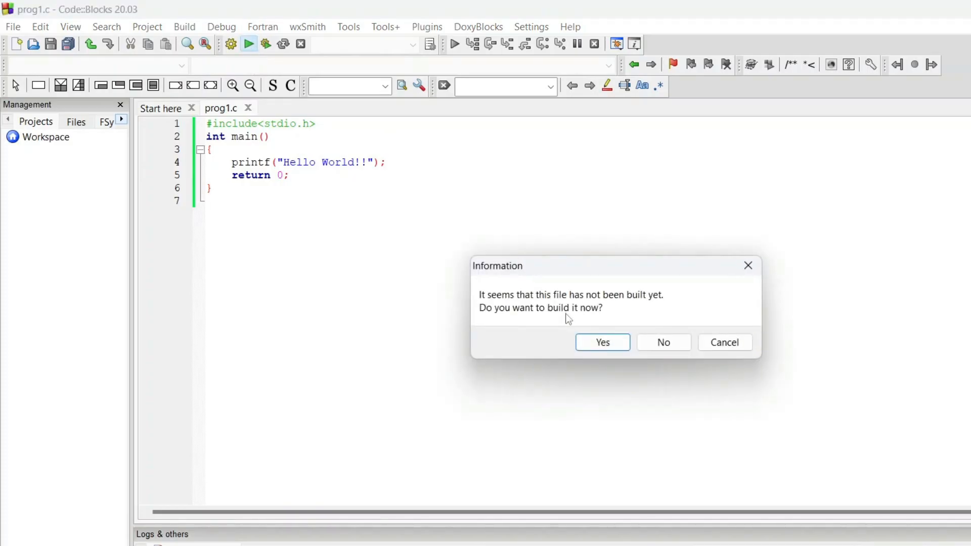
click(618, 342)
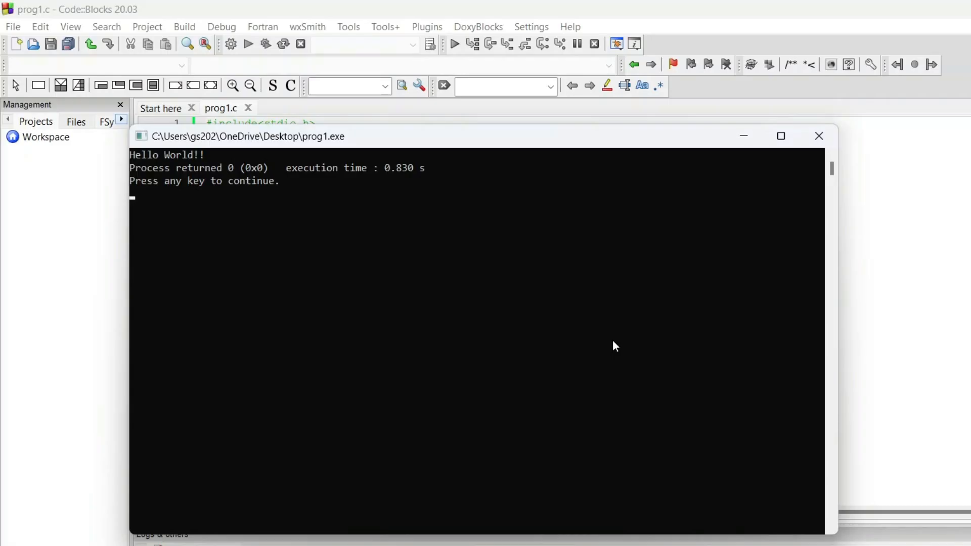
Step: Compare the program's console output with the code by placing the console beside it, and close the console
click(221, 154)
drag(268, 133, 578, 118)
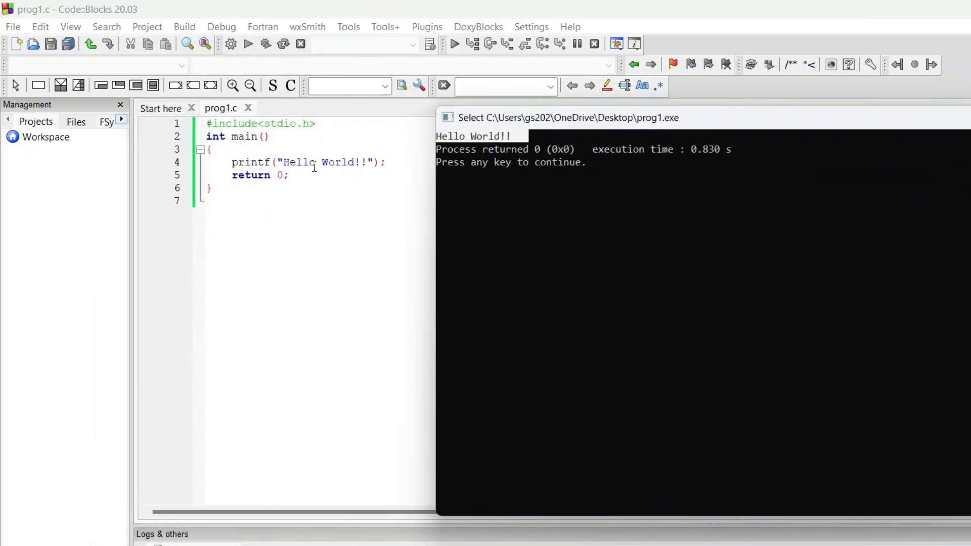
click(600, 161)
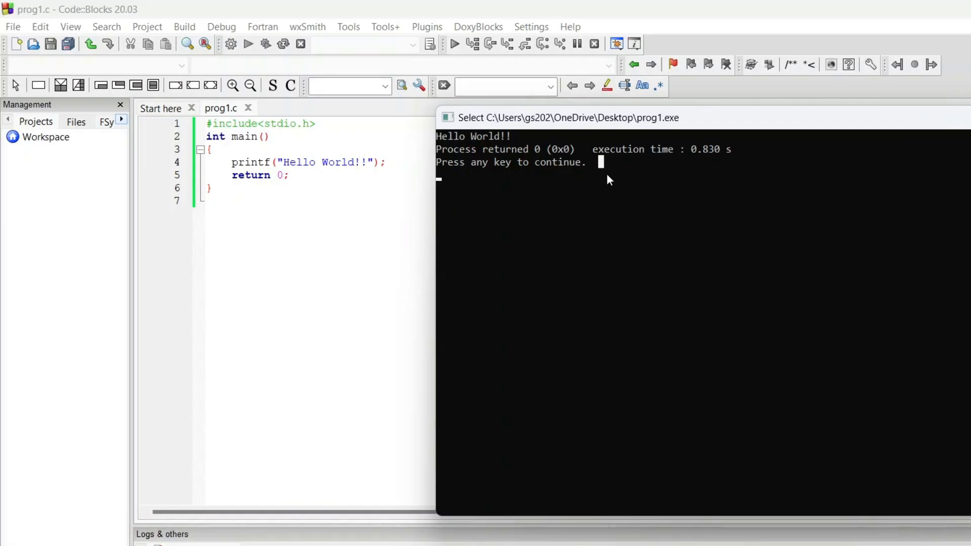
key(Return)
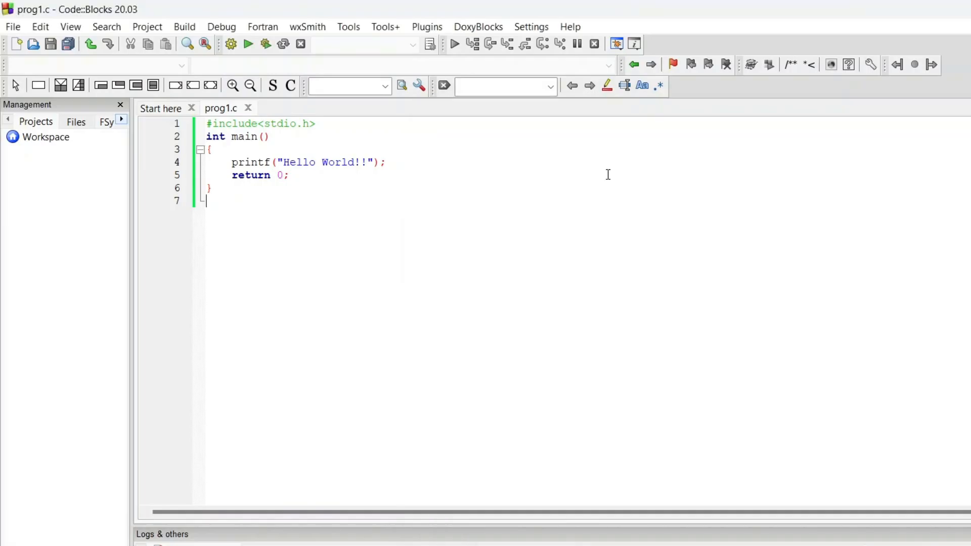
key(ctrl+a)
click(446, 225)
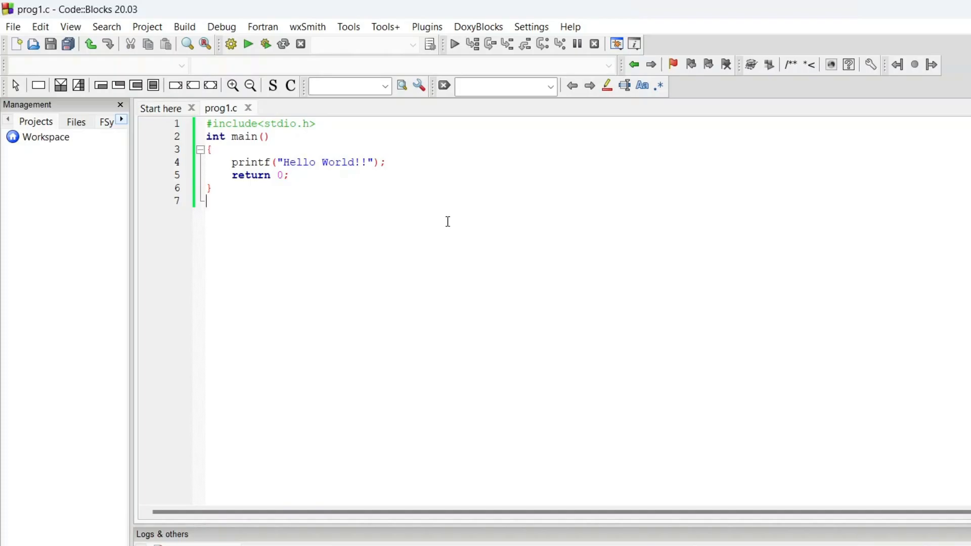